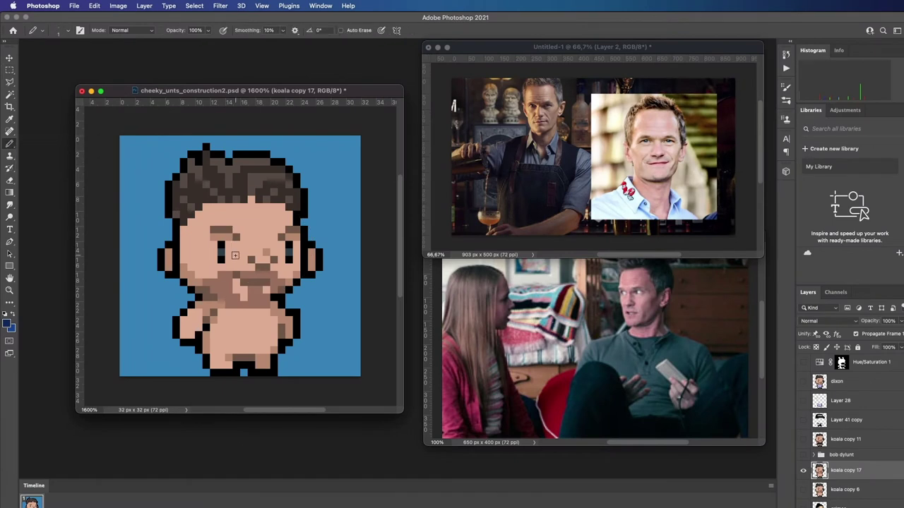
- Repaint the area around the nose, mouth and chin with sampled skin tones to shape a small smile
alt+click(240, 271)
click(257, 276)
click(277, 285)
click(229, 277)
mouse_move(213, 282)
mouse_down()
mouse_move(232, 295)
mouse_move(267, 295)
mouse_up()
- Select the top of the hair and move it down to remove the spiky tuft and flatten the hairstyle
key(m)
drag(196, 136, 301, 194)
click(10, 60)
key(m)
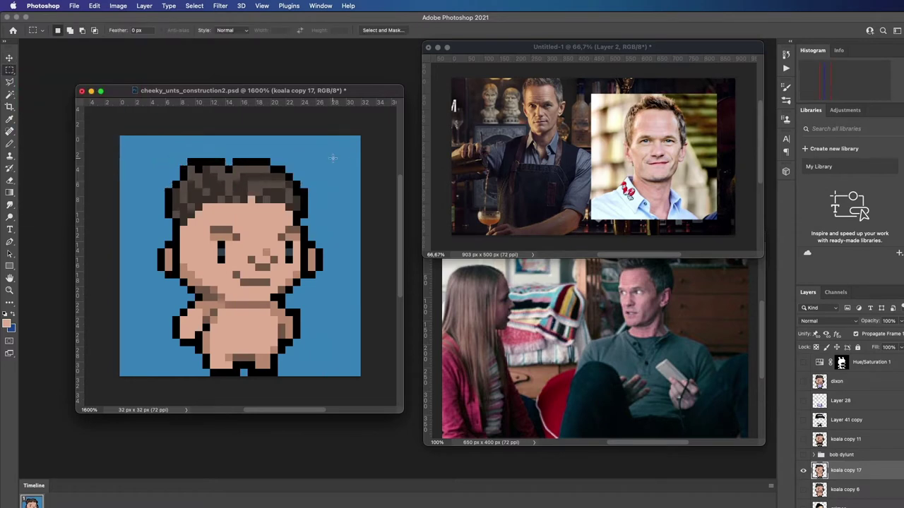
- Shift the upper hair inward to narrow its left side, and close the gap in the top outline
drag(150, 150, 315, 188)
key(super+z)
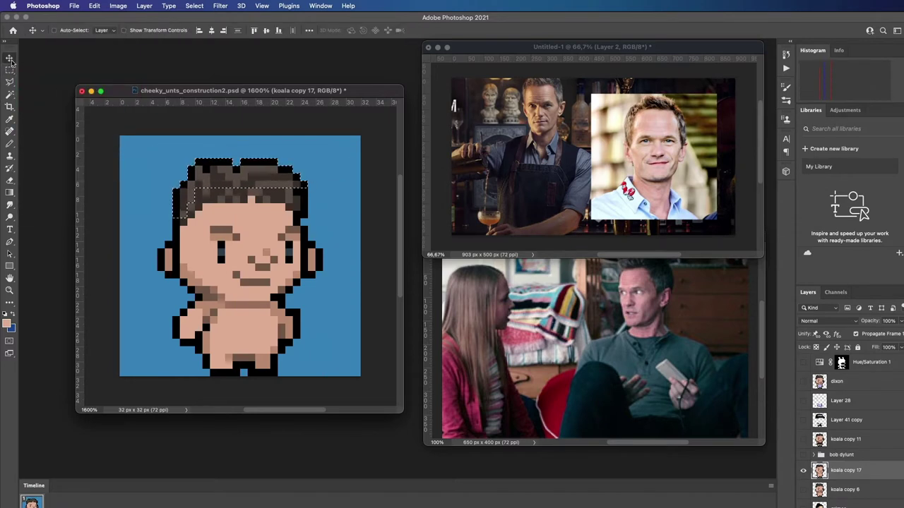
drag(211, 167, 187, 181)
key(b)
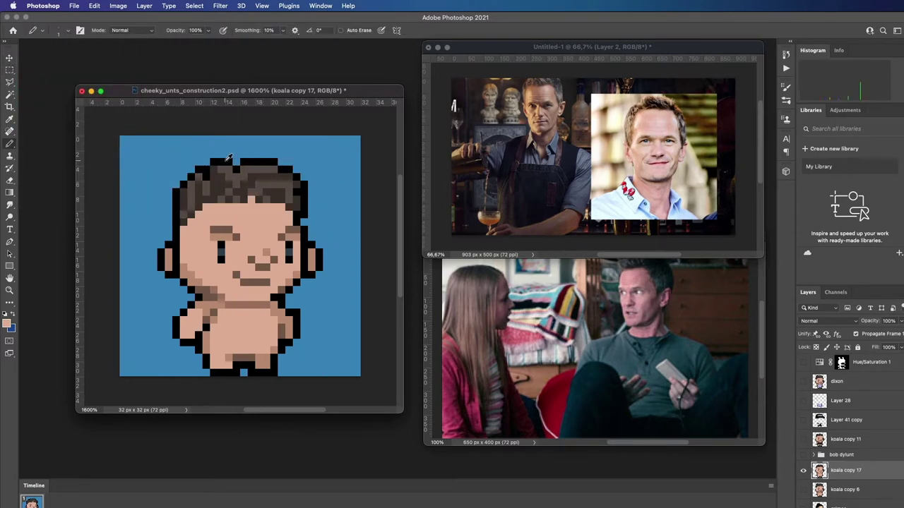
key(super+d)
alt+click(223, 184)
alt+click(220, 180)
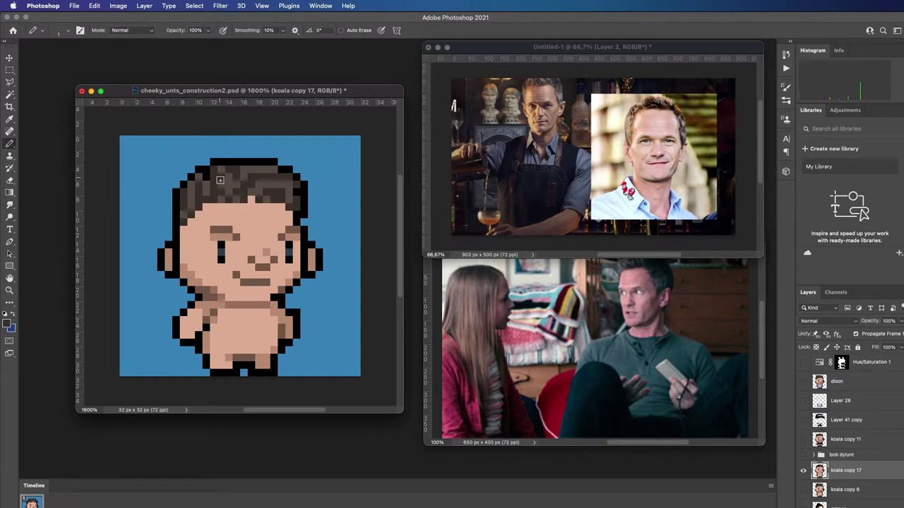
- Lower the left and right corners of the hair to round its top, and retouch the shading with a sampled hair colour
key(super+z)
key(super+z)
key(super+z)
click(9, 70)
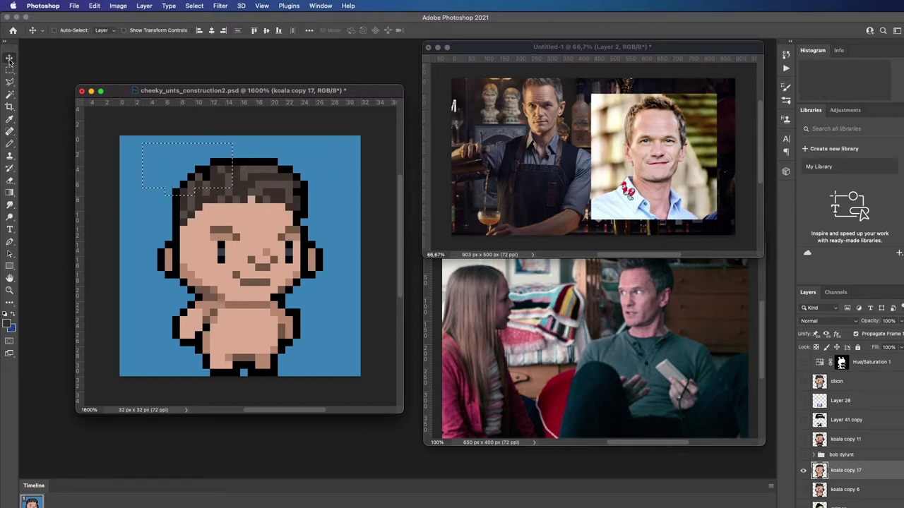
mouse_move(263, 142)
mouse_down()
mouse_move(319, 169)
mouse_move(324, 188)
mouse_up()
key(super+d)
key(b)
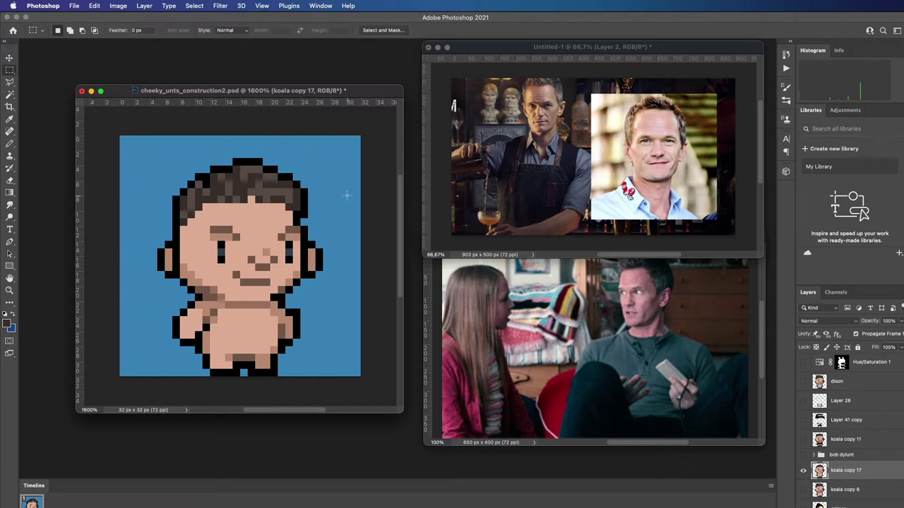
alt+click(256, 173)
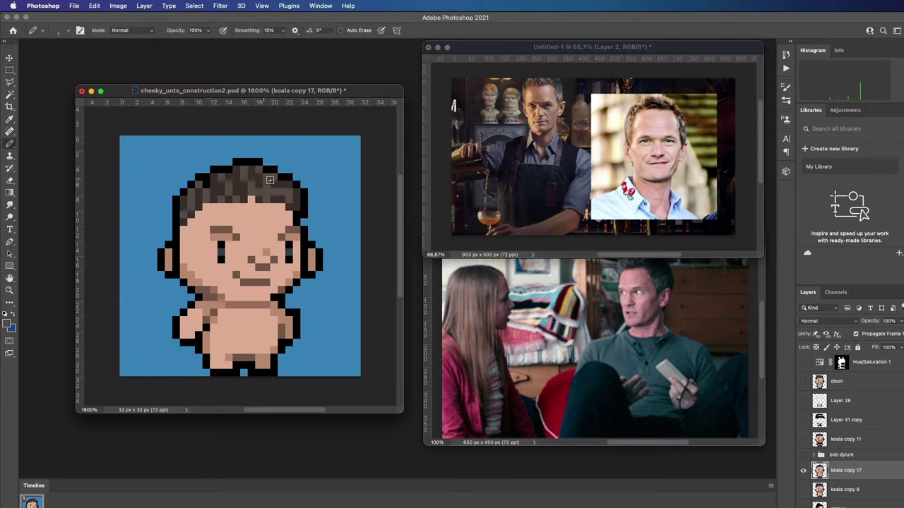
click(249, 175)
- Move the top of the head up one pixel and fill the gap with outline black and skin colour
key(m)
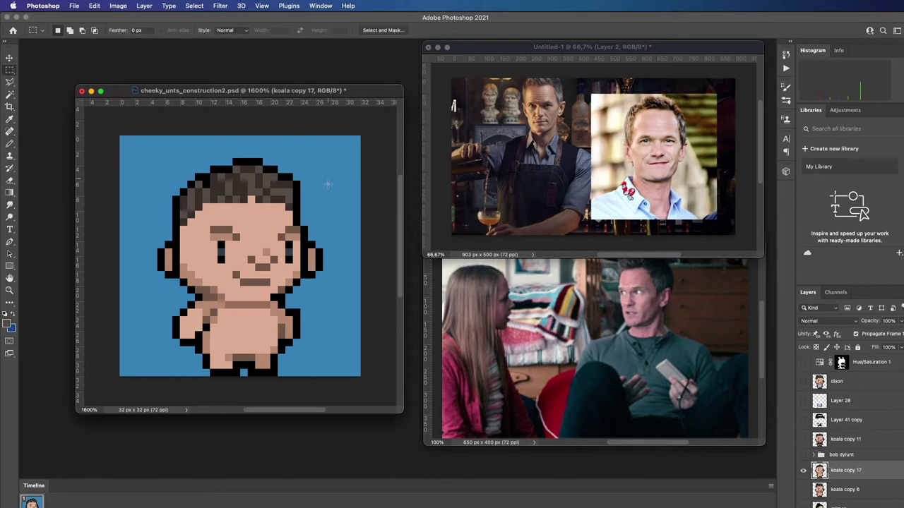
click(9, 57)
key(Up)
click(9, 143)
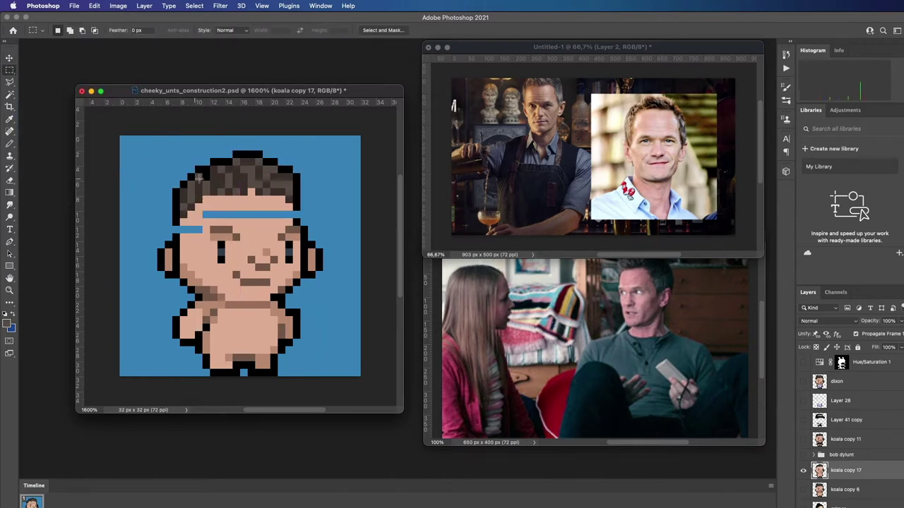
alt+click(295, 213)
alt+click(292, 222)
drag(296, 214, 182, 230)
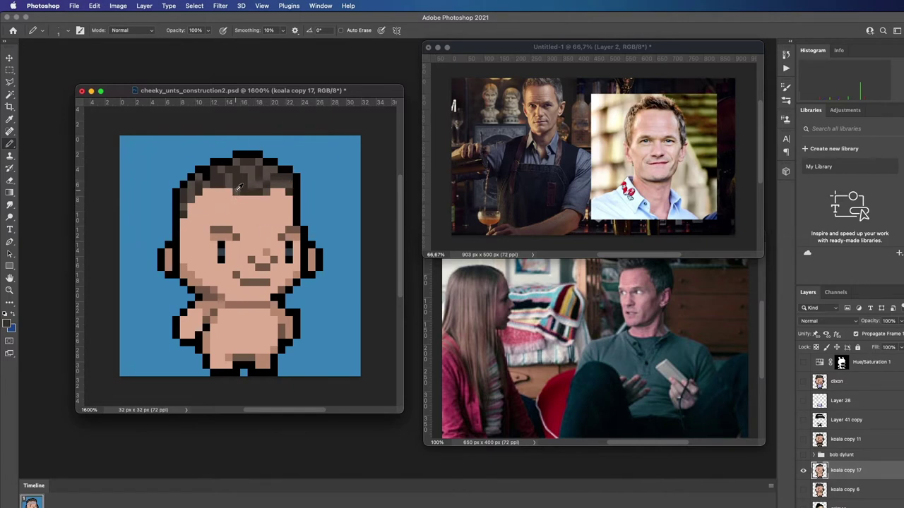
- Retouch the fringe with a sampled hair colour, and rework the corner of the mouth and the jaw with sampled skin tones
alt+click(238, 187)
drag(235, 182, 218, 182)
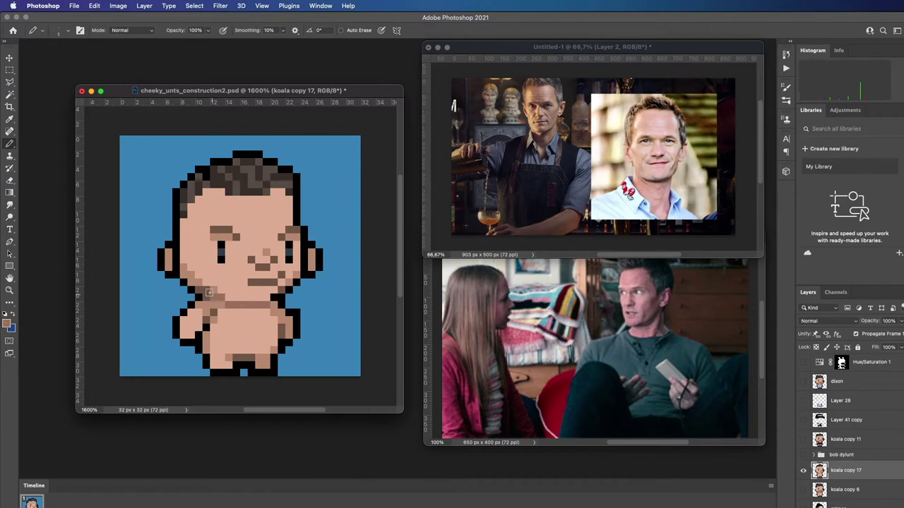
alt+click(242, 276)
drag(237, 274, 243, 281)
alt+click(286, 289)
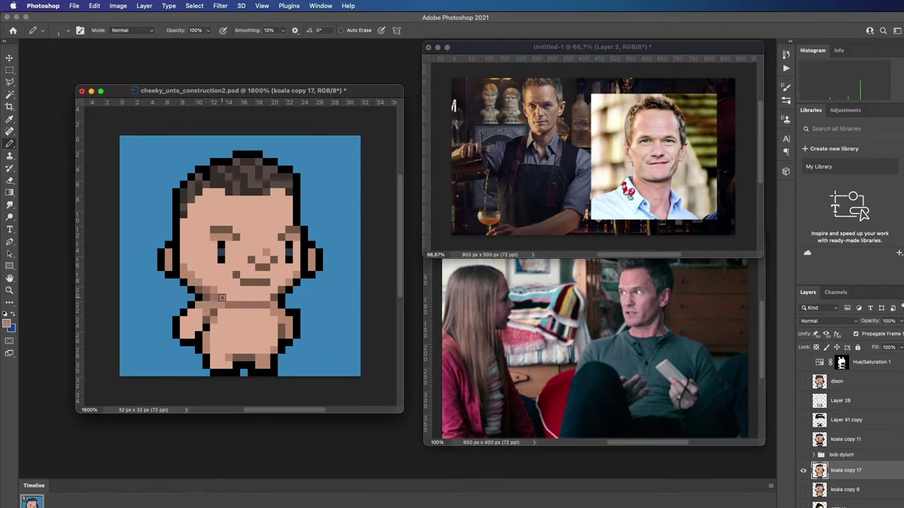
- Move the right side of the head outward by one pixel and widen the top of the hair to match
key(m)
drag(292, 168, 307, 226)
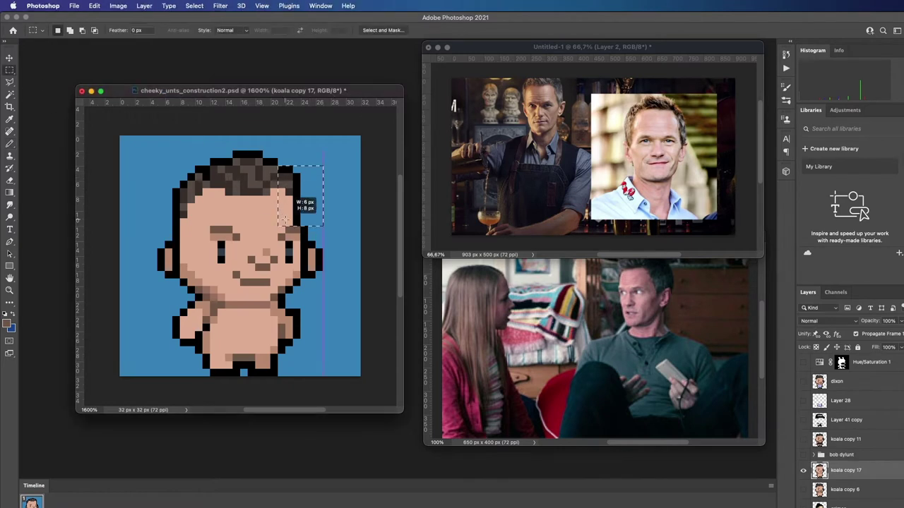
key(v)
key(super+z)
key(super+z)
key(super+z)
key(super+z)
key(super+z)
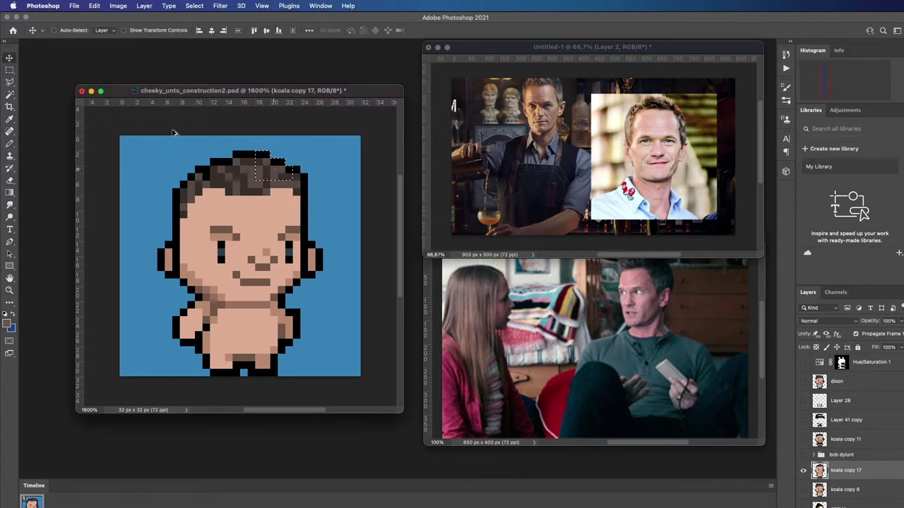
key(super+z)
key(b)
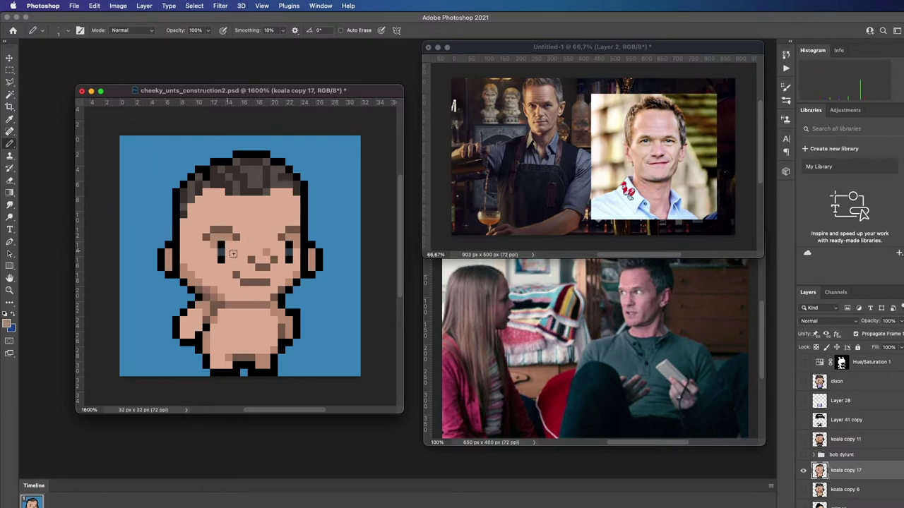
- Paint two darker wrinkle lines across the forehead and add a sampled skin shade beside the mouth and in the ear
mouse_move(235, 208)
mouse_down()
mouse_move(277, 207)
mouse_move(270, 223)
mouse_up()
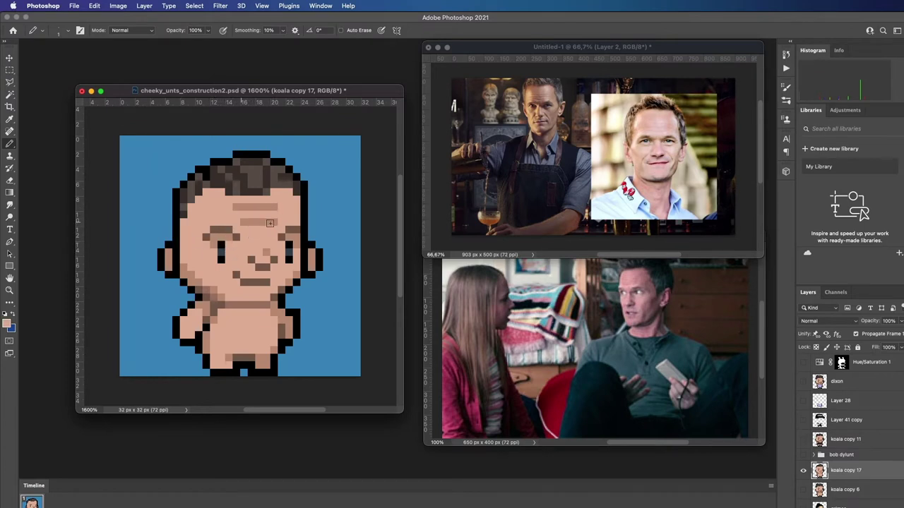
alt+click(231, 285)
alt+click(175, 253)
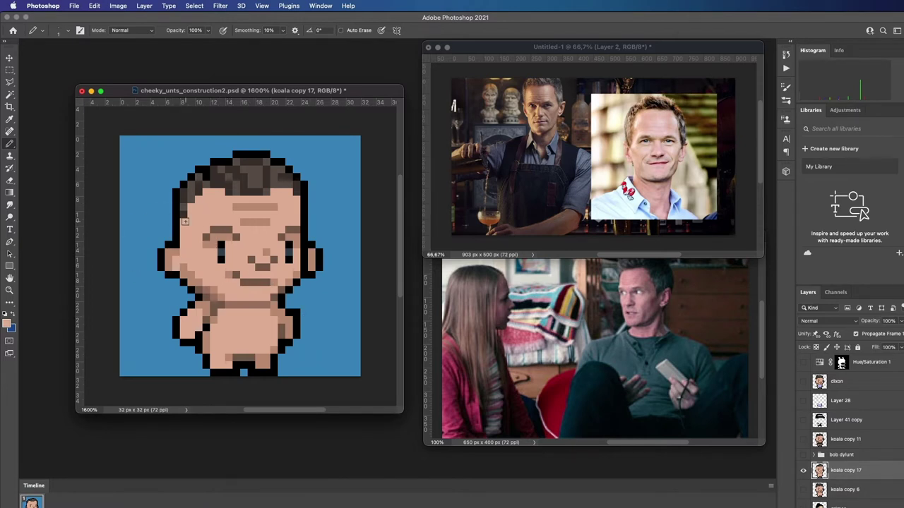
- Select all the skin areas and mute their colour with Hue/Saturation, lowering the saturation to -17 and shifting the hue
key(w)
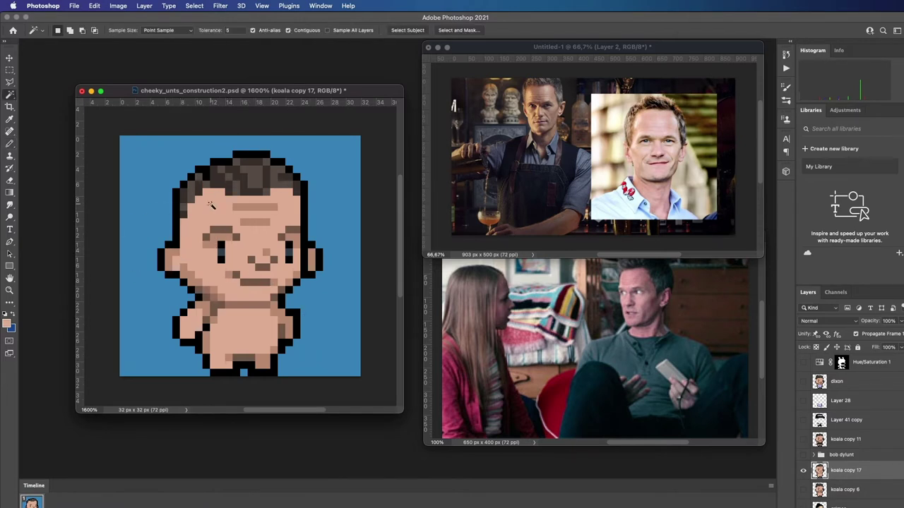
click(223, 243)
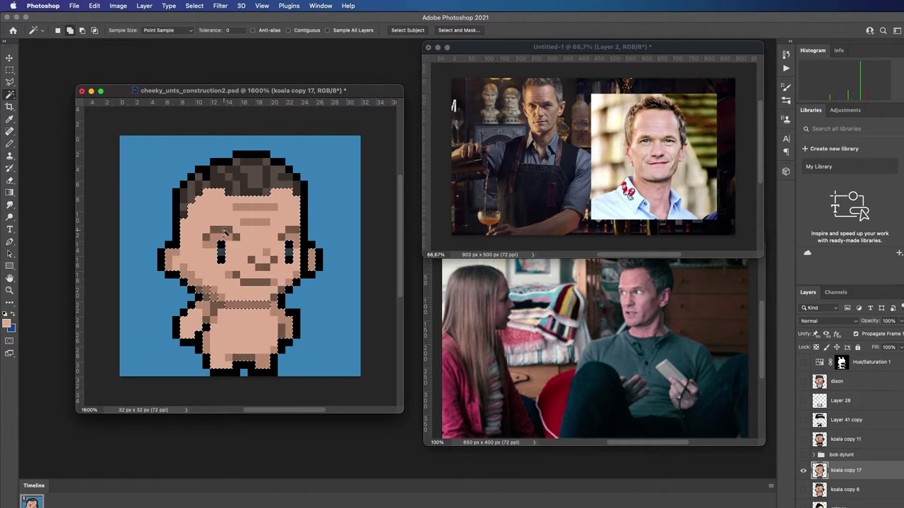
key(super+u)
drag(702, 388, 697, 390)
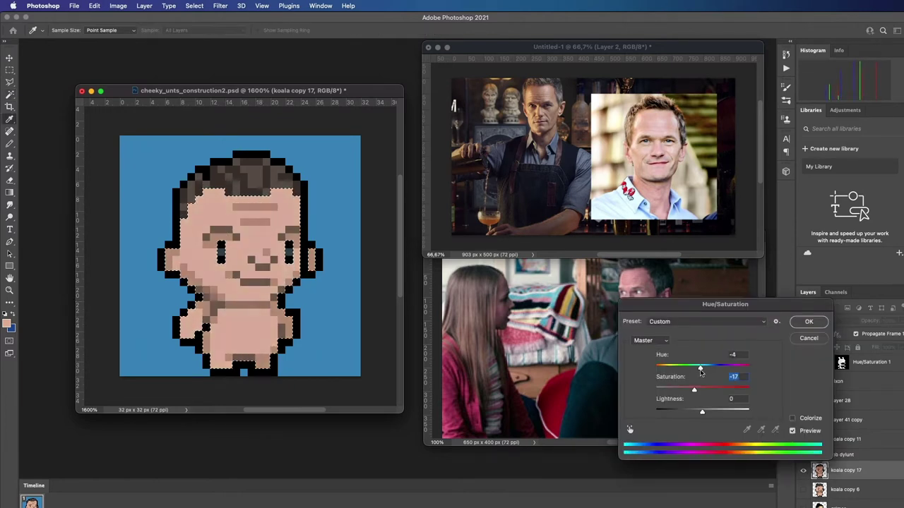
key(Return)
- Select both eyes and move them up one pixel so they touch the eyebrows
key(m)
key(b)
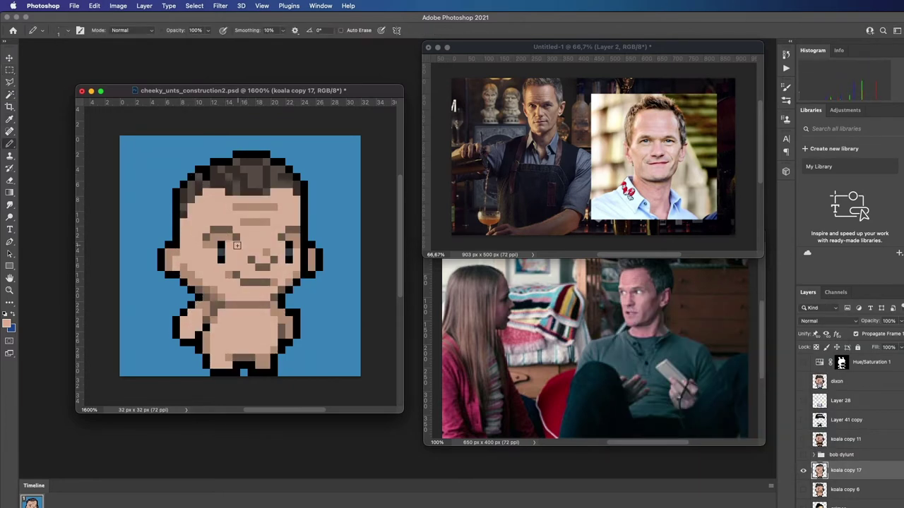
click(9, 70)
key(super+shift+d)
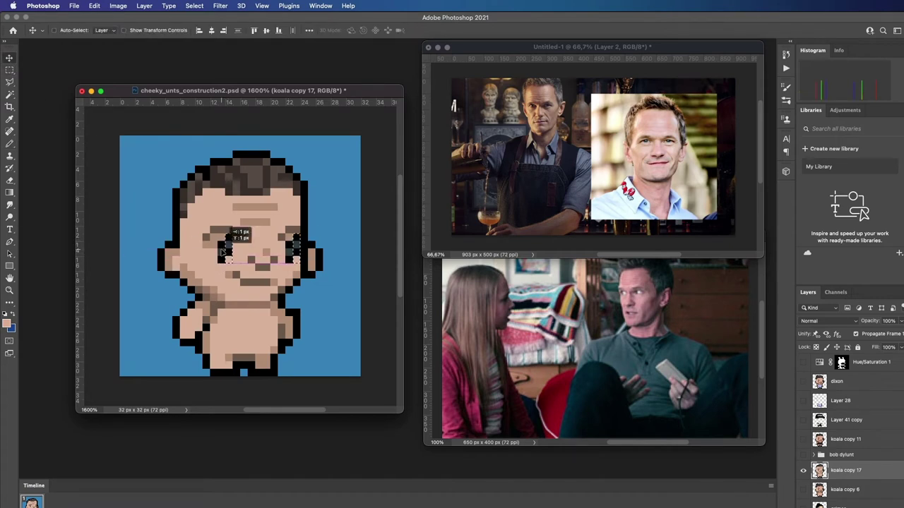
drag(220, 264, 277, 293)
key(v)
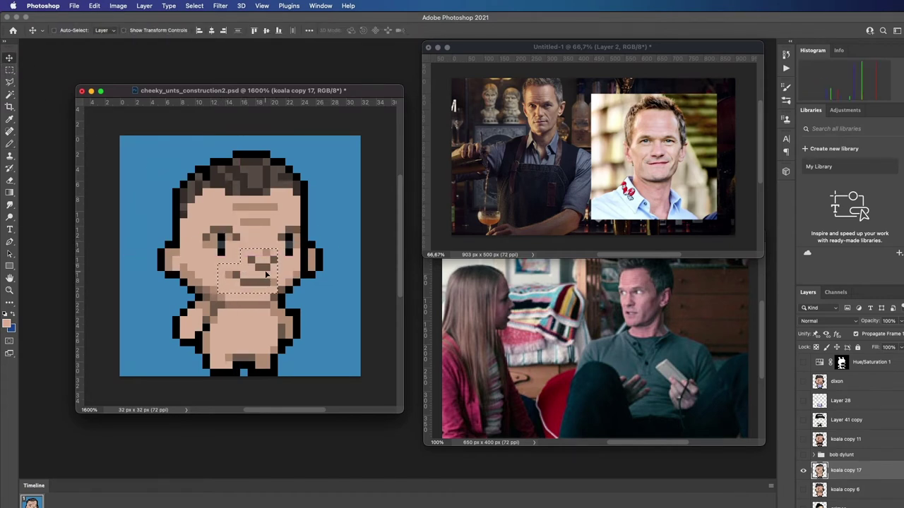
key(m)
key(super+d)
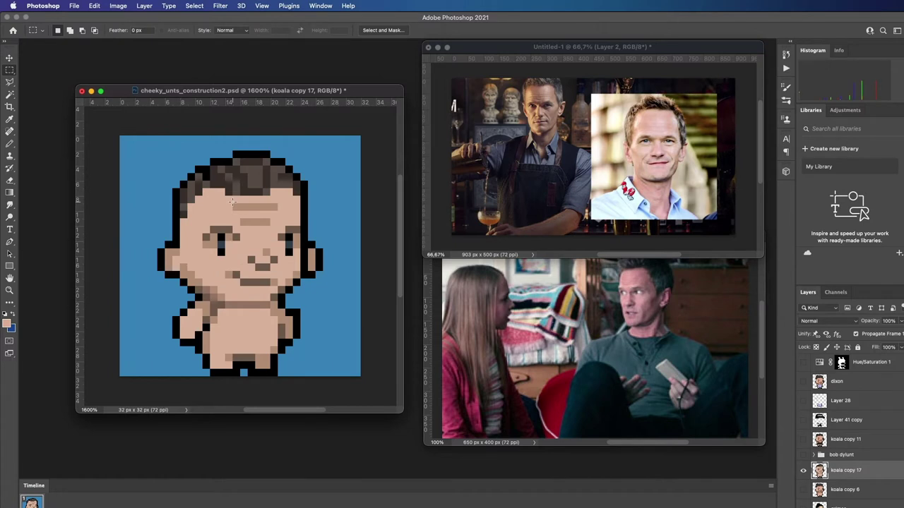
- Paint a darker skin shade across the left cheek and jaw and up the left side of the face
key(b)
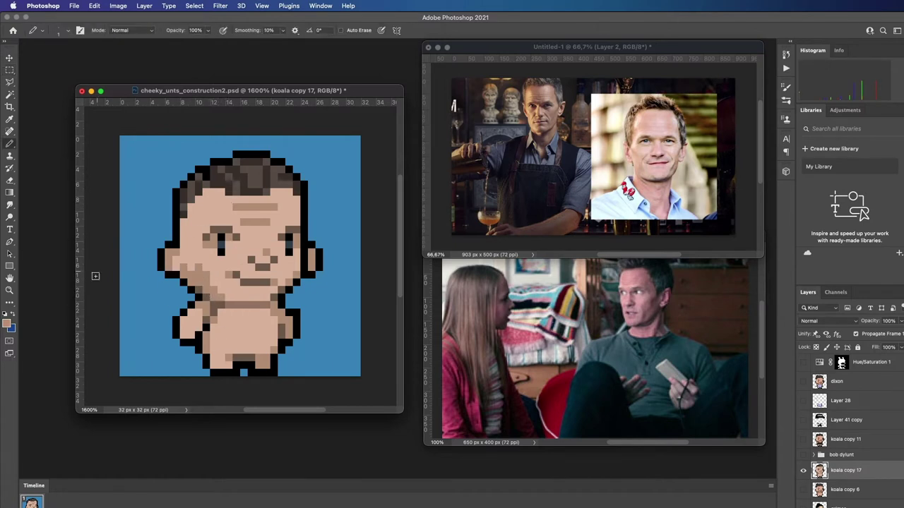
click(197, 275)
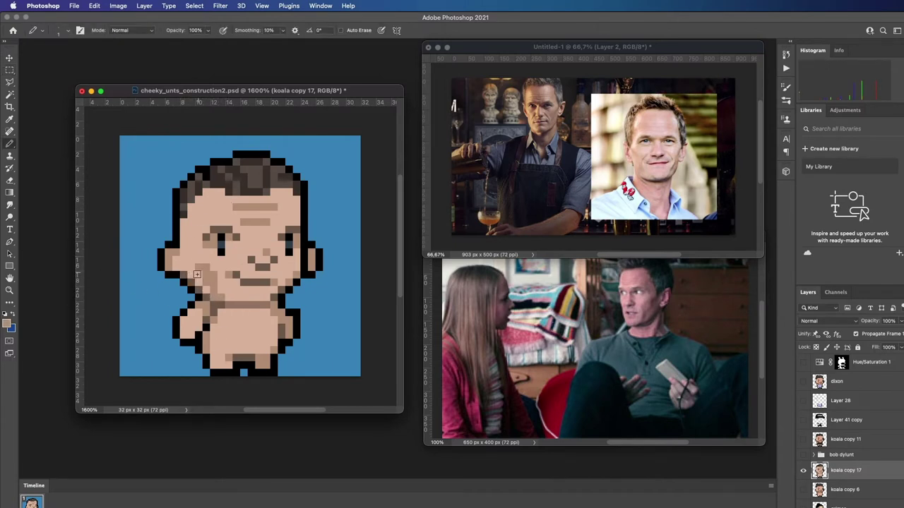
drag(197, 275, 212, 281)
drag(185, 238, 191, 208)
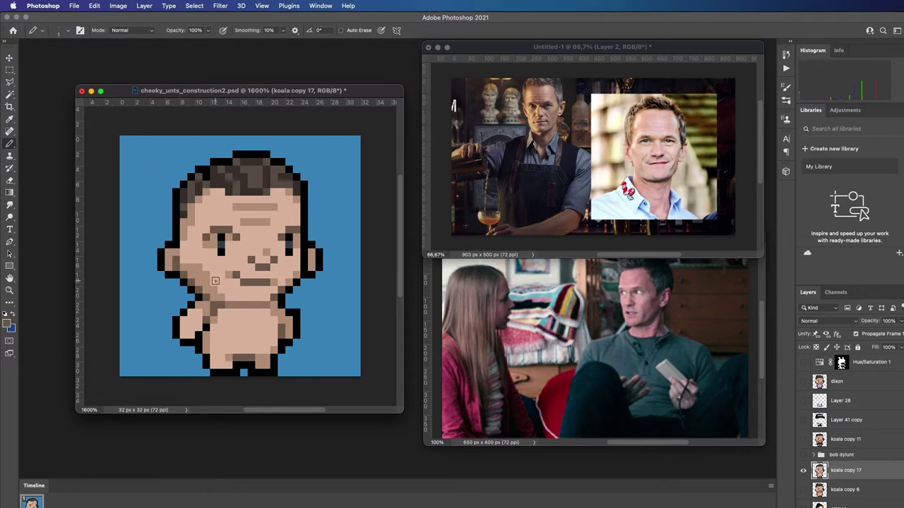
alt+click(230, 241)
key(super+z)
key(m)
key(super+z)
key(super+z)
key(super+z)
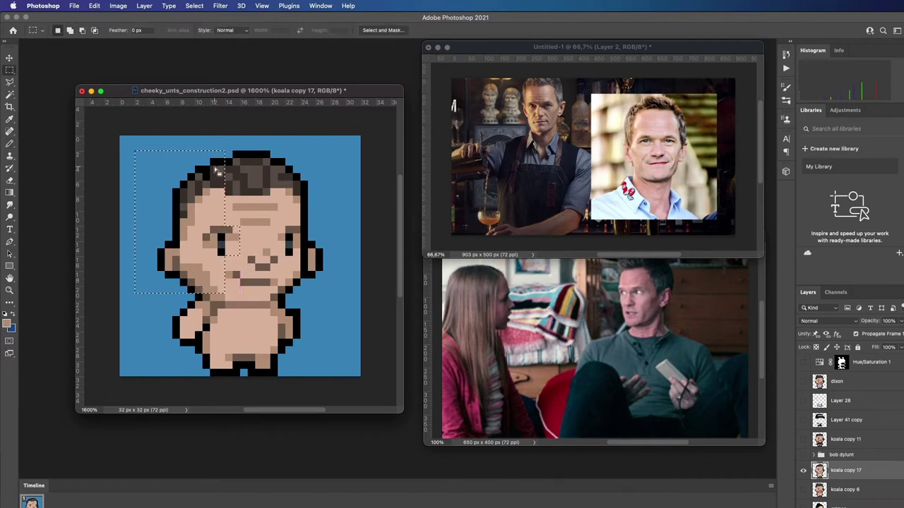
key(super+z)
key(b)
key(super+z)
key(super+z)
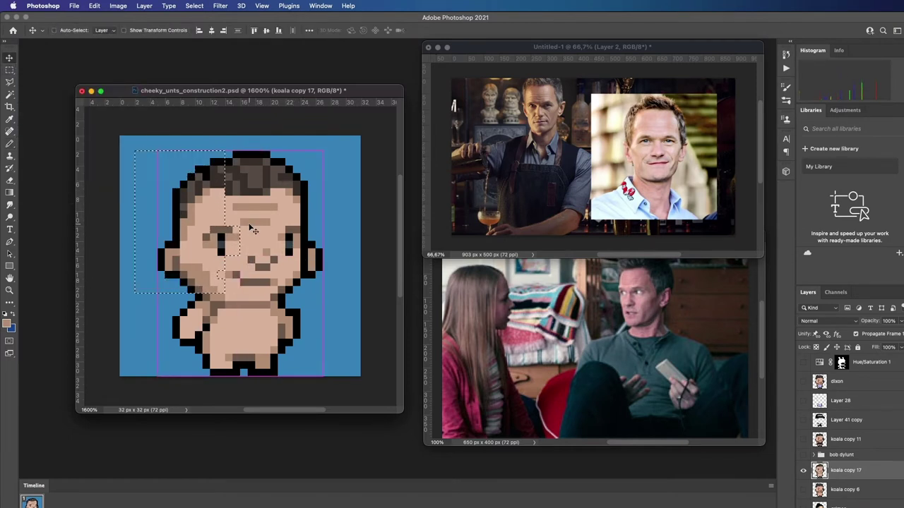
- Retouch the shadow where the right jaw meets the neck with a sampled skin tone
alt+click(281, 297)
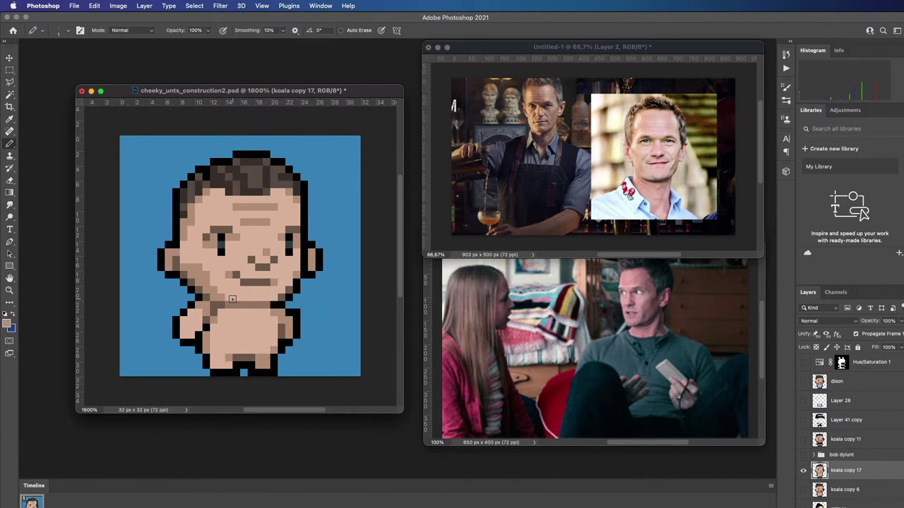
- Create a new layer and paint a short-sleeved shirt on the body in the teal sampled from the sweater photo
key(super+shift+alt+n)
alt+click(626, 350)
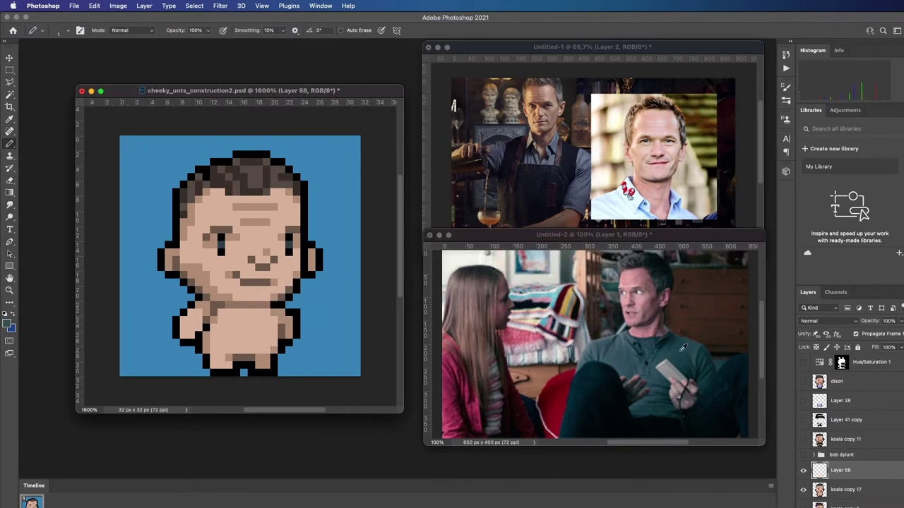
mouse_move(220, 313)
mouse_down()
mouse_move(257, 315)
mouse_move(276, 345)
mouse_move(212, 319)
mouse_move(182, 318)
mouse_move(206, 339)
mouse_up()
alt+click(289, 330)
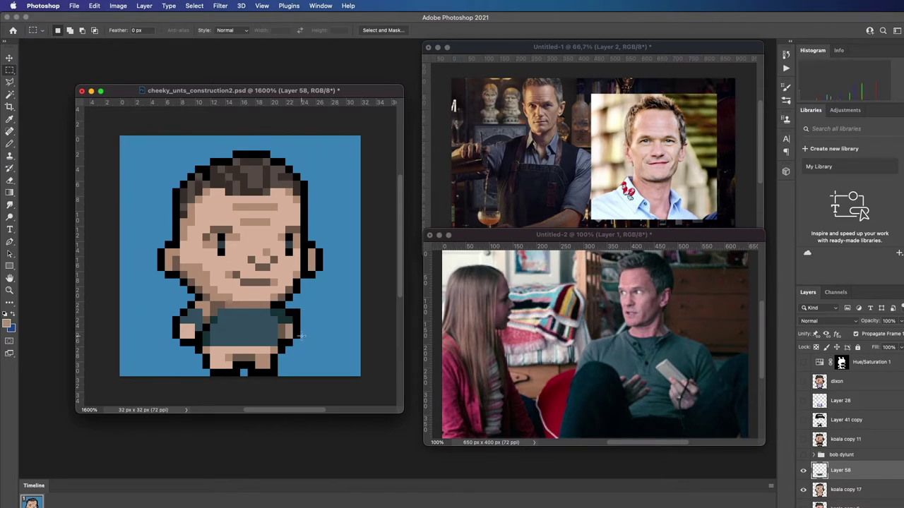
- Shade the shirt's shoulders, sleeves and collar with a darker green, and sample a shirt colour from the bartender photo
click(7, 323)
click(681, 177)
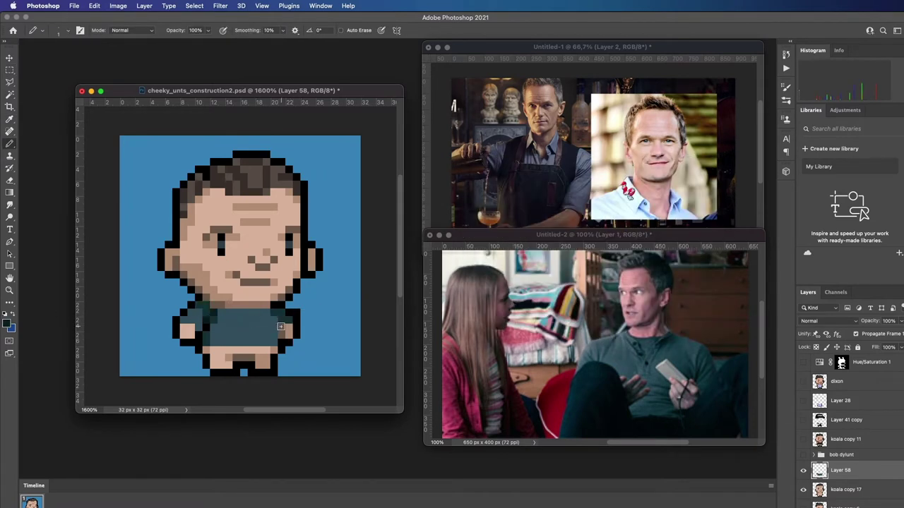
drag(243, 314, 260, 314)
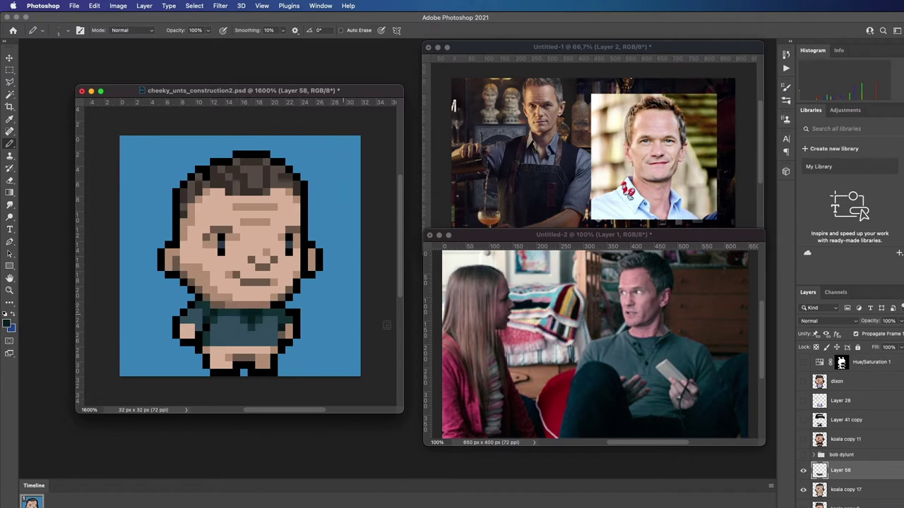
click(580, 187)
- Move the ear and outer edge on the left side of the character's head one pixel inward on the base character layer
key(m)
mouse_move(142, 151)
mouse_down()
mouse_move(209, 223)
mouse_move(212, 276)
mouse_move(203, 293)
mouse_up()
key(super+Right)
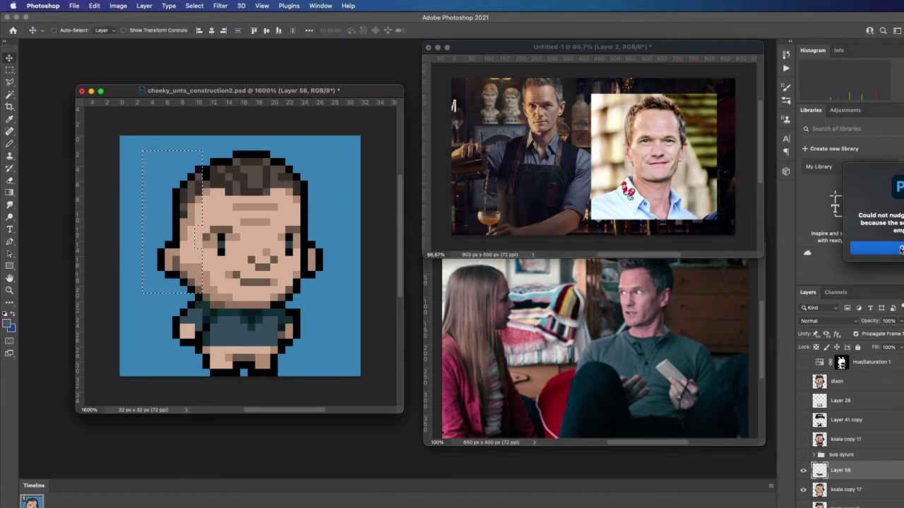
key(Return)
key(alt+[)
key(super+Right)
key(super+d)
key(b)
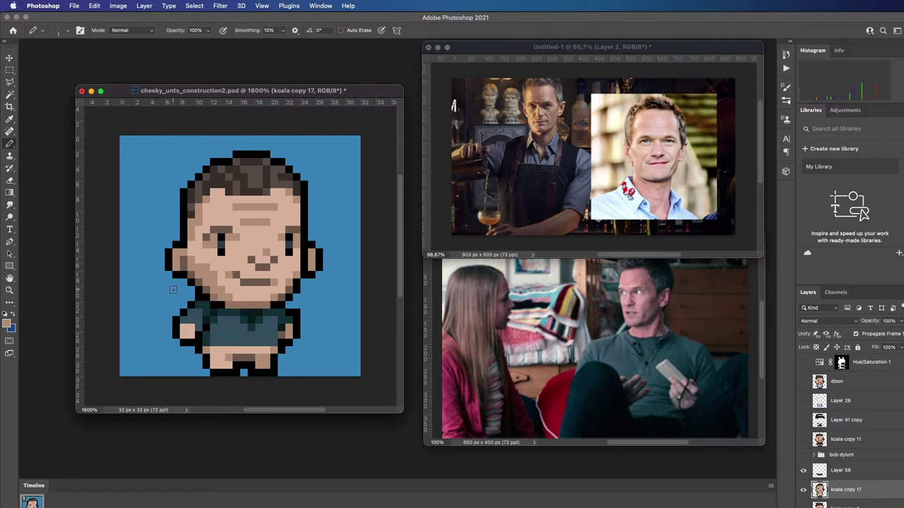
alt+click(275, 305)
- Paint the trousers dark blue #0d394b on the shirt layer, based on the actor's trousers in the sofa photo, and shade them with a darker blue
key(alt+])
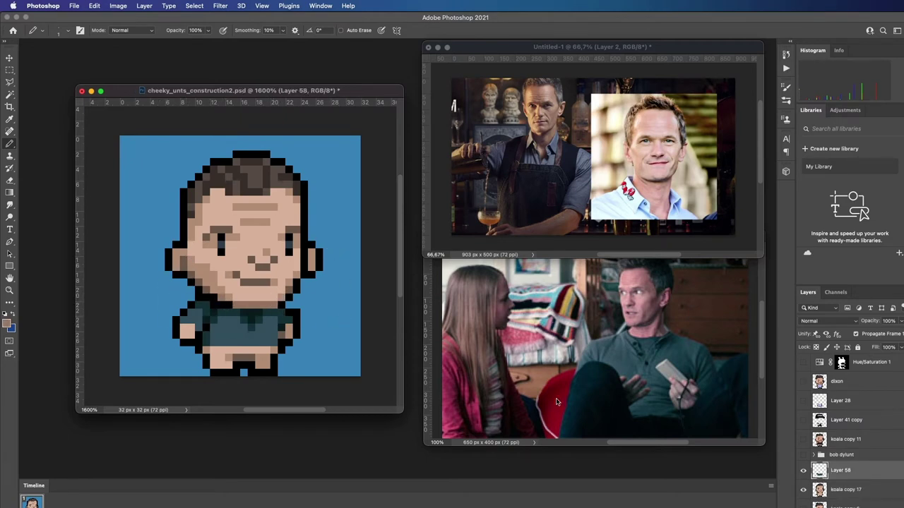
alt+click(595, 376)
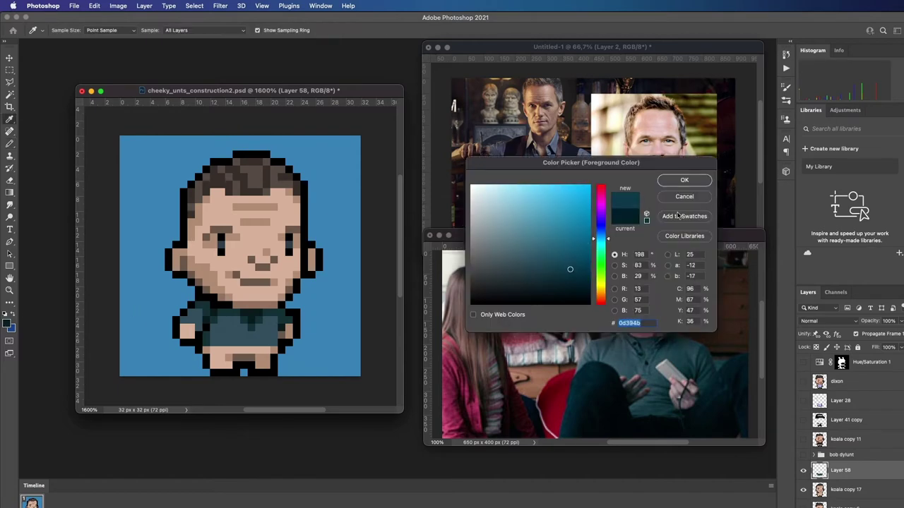
click(683, 180)
key(b)
mouse_move(272, 350)
mouse_down()
mouse_move(214, 367)
mouse_move(206, 350)
mouse_move(259, 361)
mouse_up()
click(8, 323)
click(683, 180)
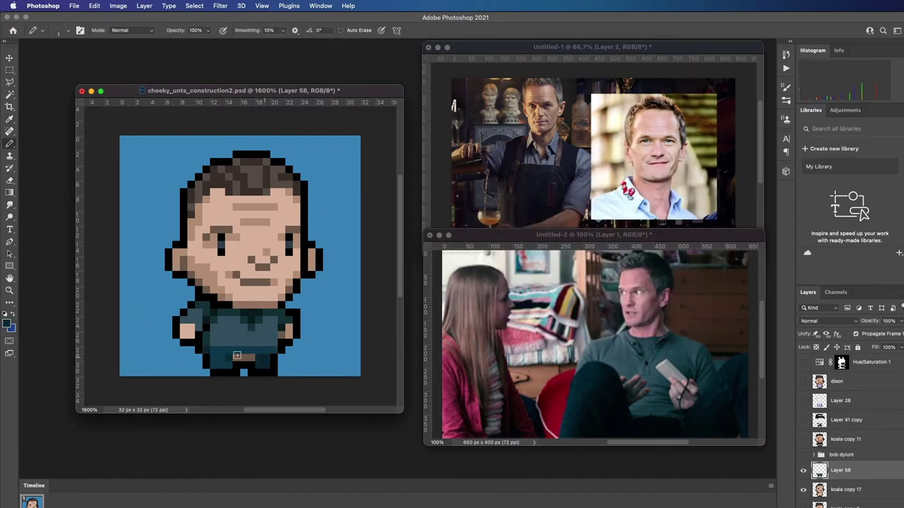
click(9, 323)
click(564, 290)
key(Return)
- Paint the character's shoes in dark brown #342c25 and add a darker brown shade
click(8, 323)
click(509, 277)
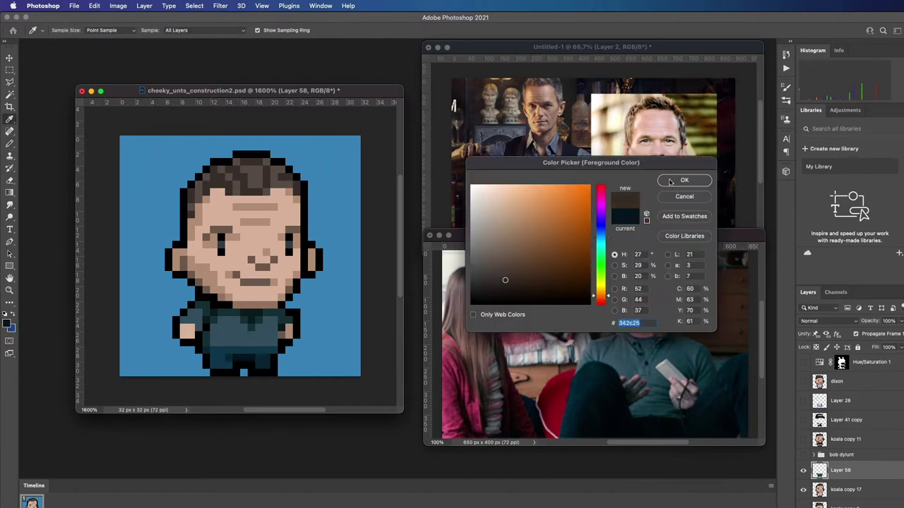
click(683, 180)
click(9, 323)
click(507, 286)
key(Return)
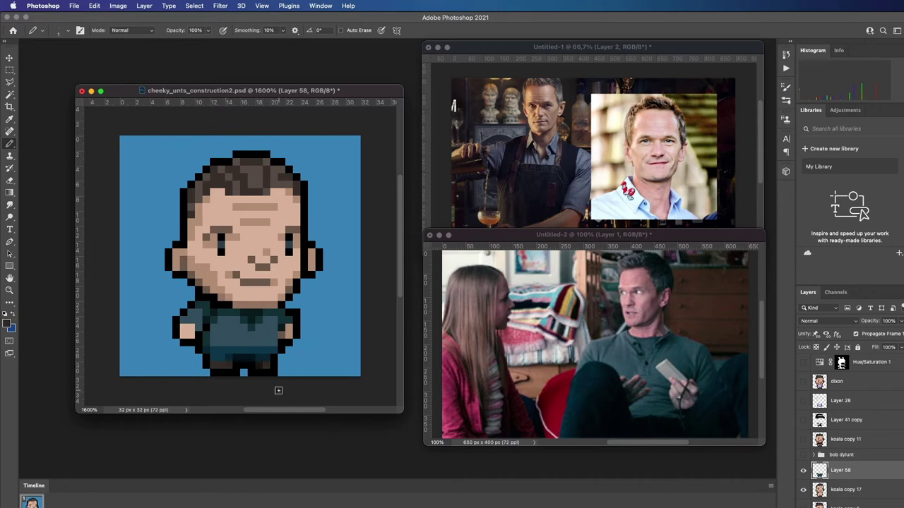
- Recolour the shirt's main area with Hue/Saturation, using hue -16, saturation +35 and lightness -13
key(w)
click(225, 339)
key(ctrl+u)
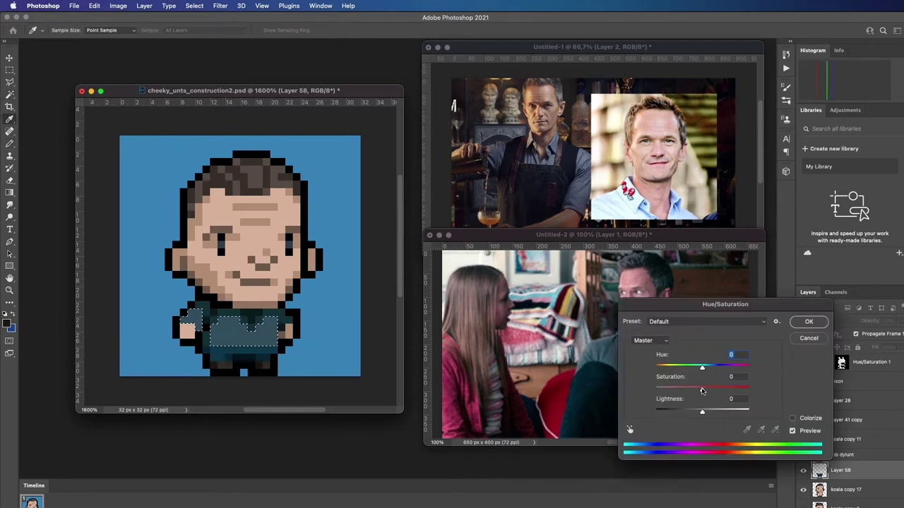
drag(699, 368, 695, 372)
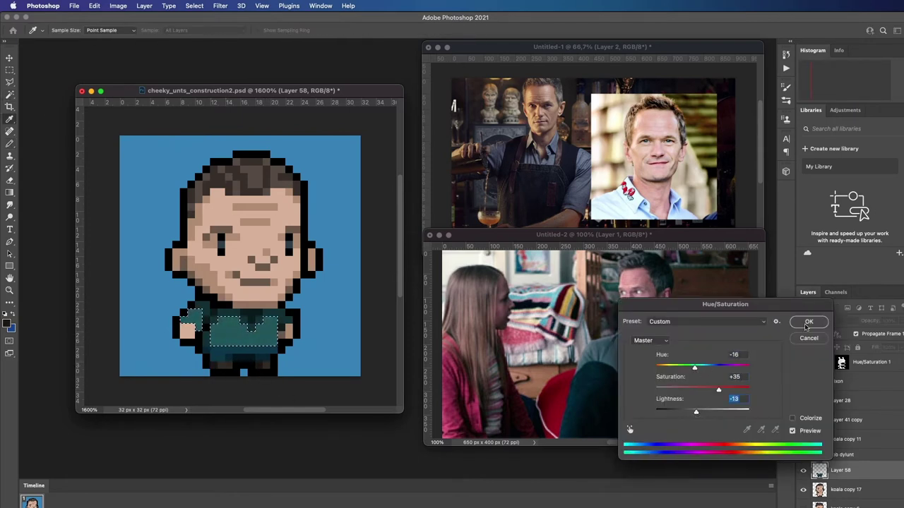
key(Return)
key(ctrl+d)
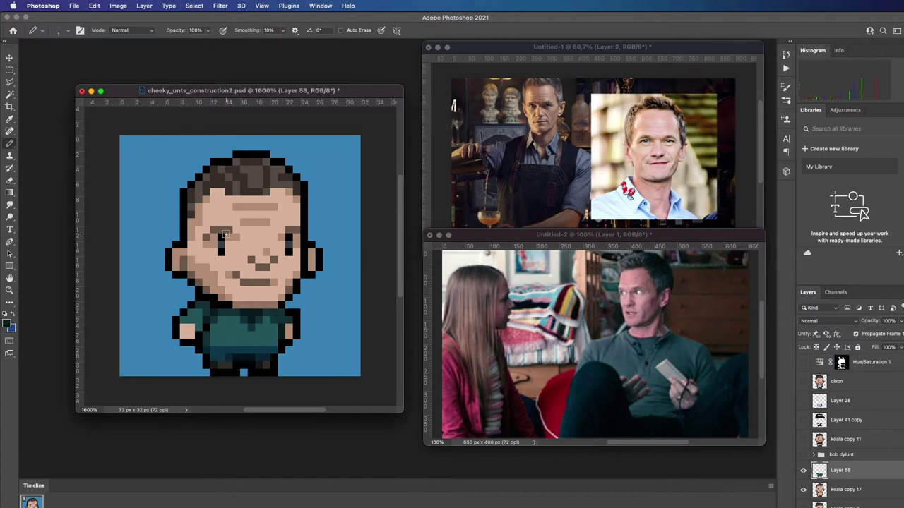
- Create a new layer and draw "8 BIT" in white pixel letters across the upper left of the canvas
key(ctrl+shift+alt+n)
click(10, 316)
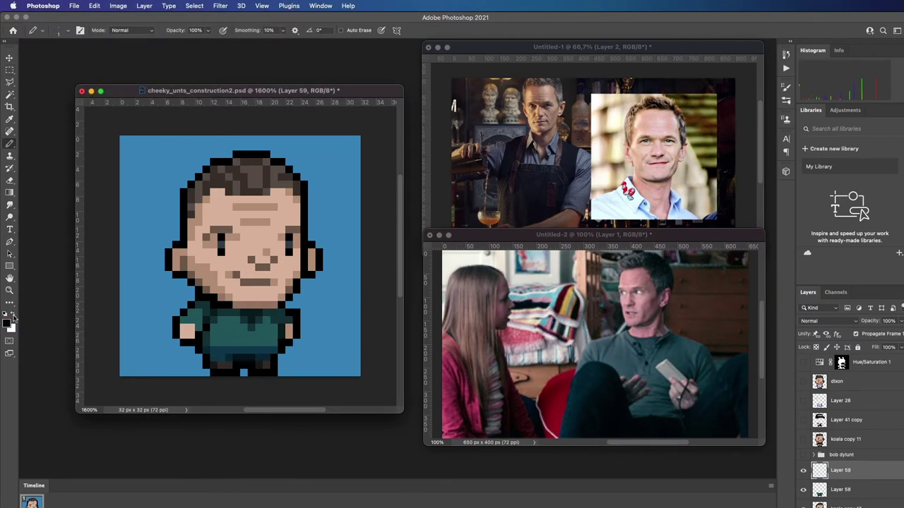
mouse_move(141, 147)
mouse_down()
mouse_move(145, 178)
mouse_move(147, 170)
mouse_up()
mouse_move(168, 145)
mouse_down()
mouse_move(169, 176)
mouse_move(185, 164)
mouse_up()
mouse_move(199, 145)
mouse_down()
mouse_move(198, 178)
mouse_move(230, 147)
mouse_up()
drag(221, 146, 221, 178)
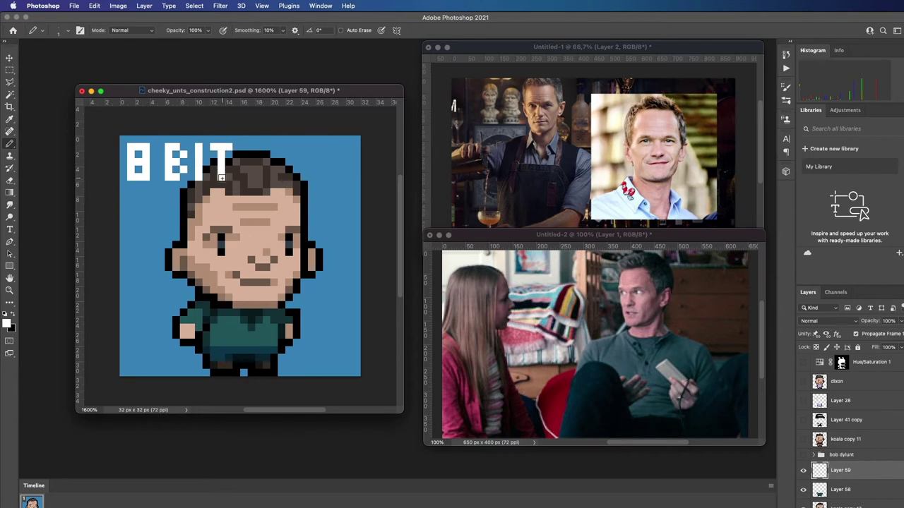
- Draw the second line of the title, "CHRISTAS", in white pixel letters below "8 BIT"
mouse_move(142, 199)
mouse_down()
mouse_move(132, 226)
mouse_move(149, 230)
mouse_up()
mouse_move(155, 197)
mouse_down()
mouse_move(155, 233)
mouse_move(172, 216)
mouse_up()
mouse_move(178, 196)
mouse_down()
mouse_move(178, 233)
mouse_move(189, 233)
mouse_up()
drag(191, 199, 210, 233)
mouse_move(223, 196)
mouse_down()
mouse_move(223, 233)
mouse_move(234, 211)
mouse_move(250, 233)
mouse_up()
drag(260, 199, 285, 200)
drag(272, 199, 274, 233)
drag(295, 196, 296, 233)
mouse_move(299, 199)
mouse_down()
mouse_move(309, 201)
mouse_move(312, 233)
mouse_up()
mouse_move(316, 198)
mouse_down()
mouse_move(326, 199)
mouse_move(329, 233)
mouse_move(290, 229)
mouse_move(296, 198)
mouse_move(310, 201)
mouse_up()
key(e)
key(b)
drag(311, 200, 312, 233)
mouse_move(329, 198)
mouse_down()
mouse_move(322, 211)
mouse_move(342, 211)
mouse_up()
mouse_move(342, 212)
mouse_down()
mouse_move(337, 231)
mouse_move(322, 231)
mouse_up()
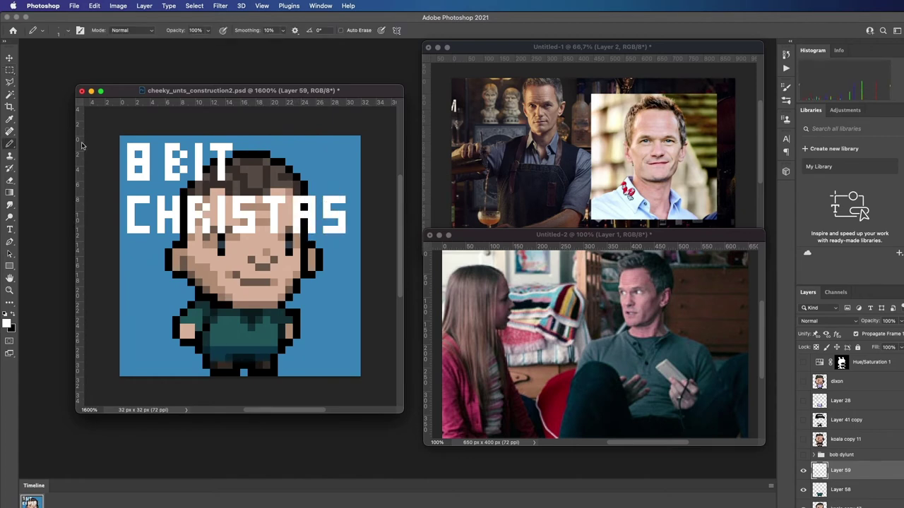
- Shift the letters "AS" one pixel to the right and delete the middle letters that cover the face
key(m)
drag(293, 189, 347, 237)
click(9, 58)
key(Right)
key(m)
drag(185, 189, 288, 237)
- Place the lettering layer behind the character and move the second line of letters up one pixel
key(super+bracketleft)
key(super+bracketleft)
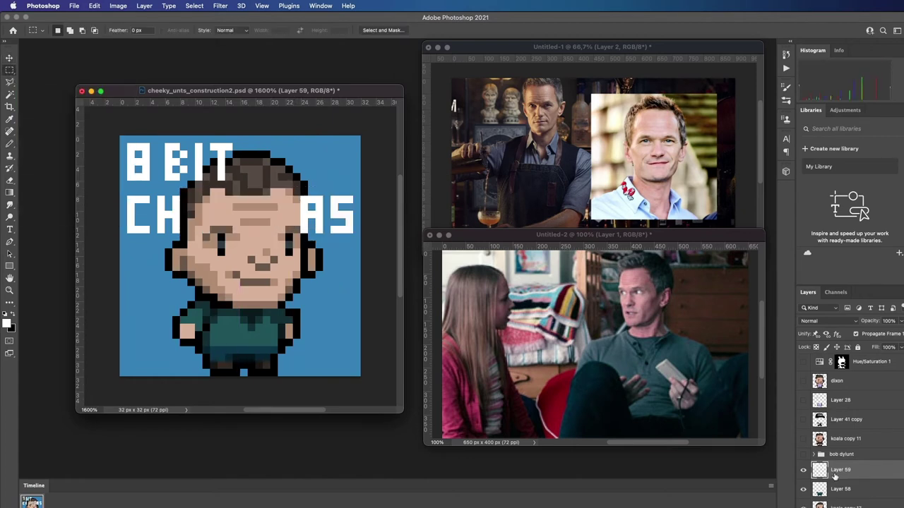
click(118, 183)
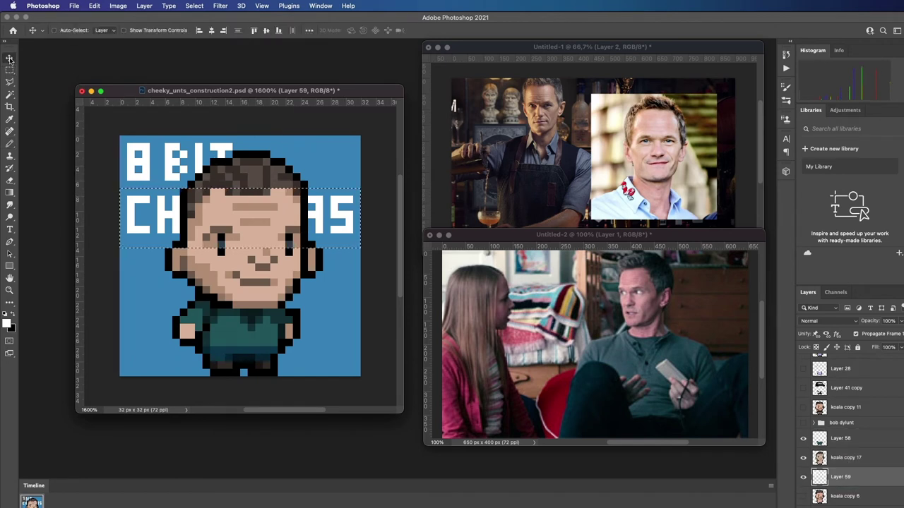
- Colorize all the lettering red with hue 2, saturation 76 and lightness -46, and sample the red
super+click(819, 476)
key(super+u)
drag(702, 388, 679, 411)
click(792, 418)
click(656, 367)
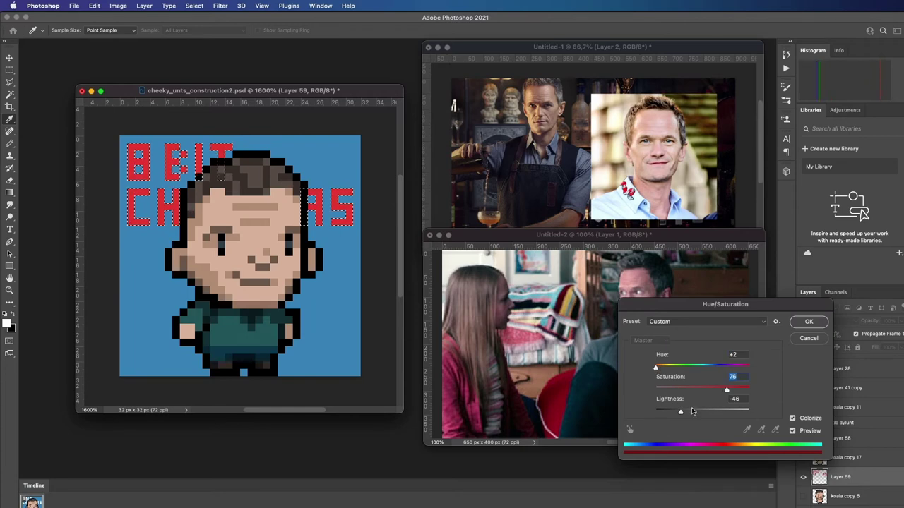
key(Return)
key(super+d)
key(b)
click(13, 319)
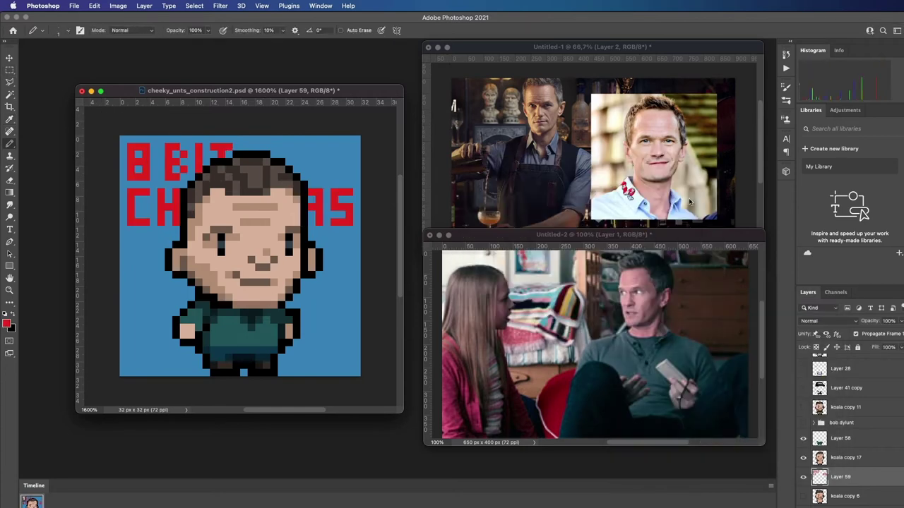
- Move the second line of letters down two pixels and fill it with the cyan sampled from the 8-Bit Christmas trailer title
key(m)
drag(116, 233, 395, 192)
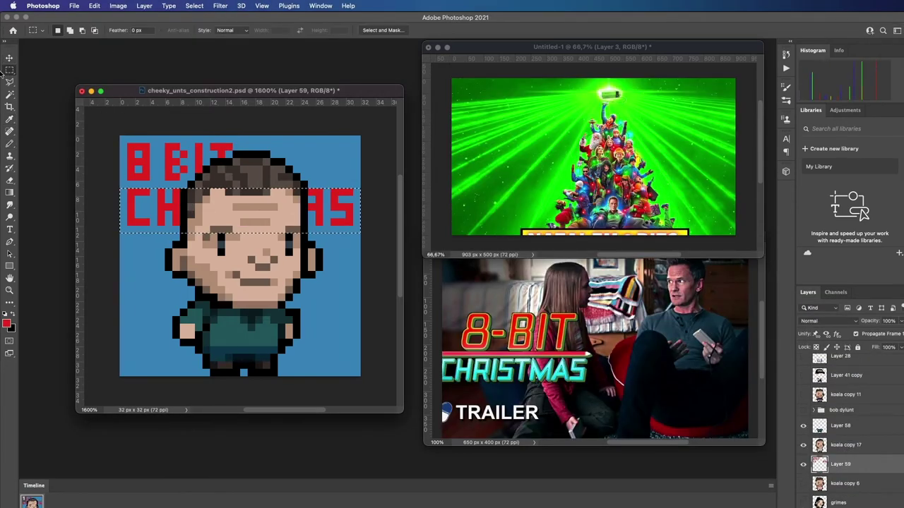
key(super+Down)
key(super+Down)
key(b)
alt+click(483, 375)
key(alt+BackSpace)
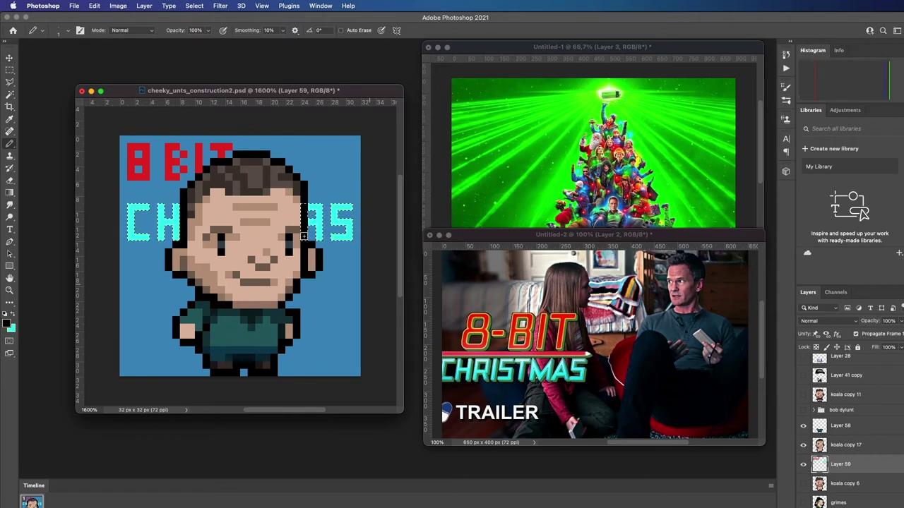
- Draw a one-pixel red line across the canvas between the two lines of lettering, behind the character
key(super+d)
key(x)
drag(134, 190, 353, 192)
- Shift "BIT" one pixel to the right and add a red one-pixel hyphen after the 8
key(m)
drag(164, 135, 240, 180)
click(9, 59)
key(Right)
key(super+d)
key(b)
click(161, 163)
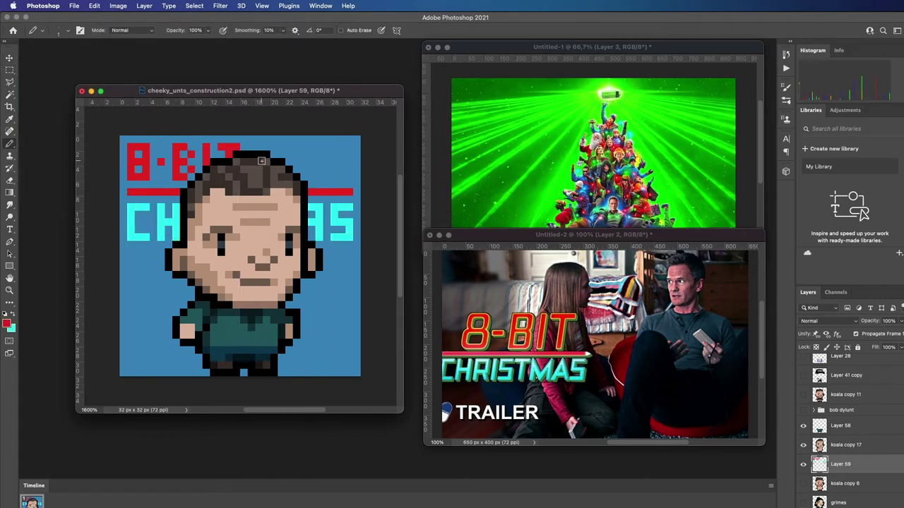
- Create a 32 x 32 px document and copy a scaled-down version of the green Christmas tree poster into it
key(super+n)
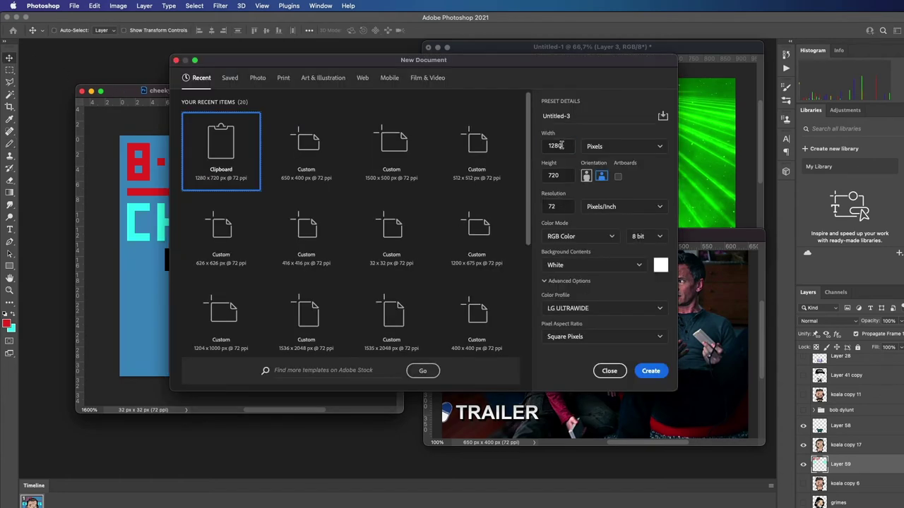
key(Return)
click(496, 127)
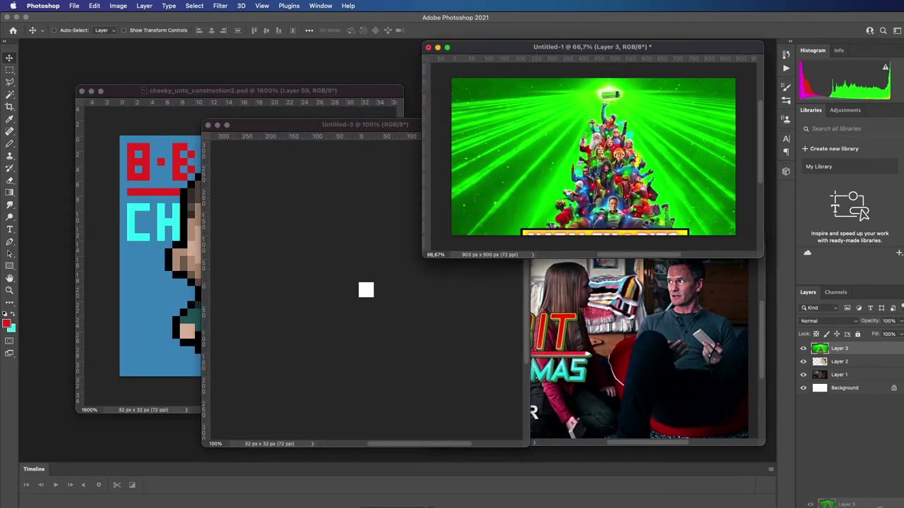
key(super+t)
drag(735, 235, 585, 163)
key(Return)
drag(542, 141, 367, 294)
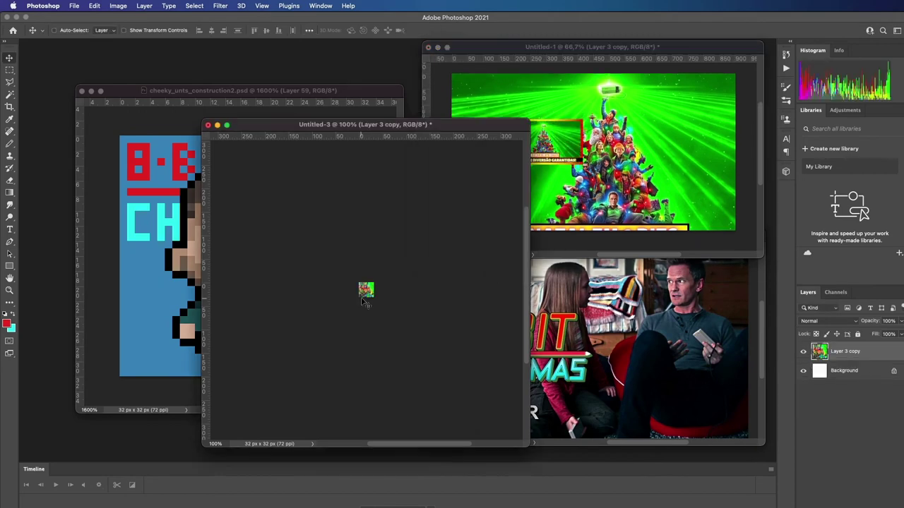
- Scale and position the copied poster so its tree and green light rays fill the 32 x 32 px canvas
key(super+plus)
key(super+plus)
key(super+t)
drag(463, 189, 516, 158)
key(Escape)
- Create a new layer and paint the pale green glow at the top of the poster with sampled greens
key(alt+shift+super+n)
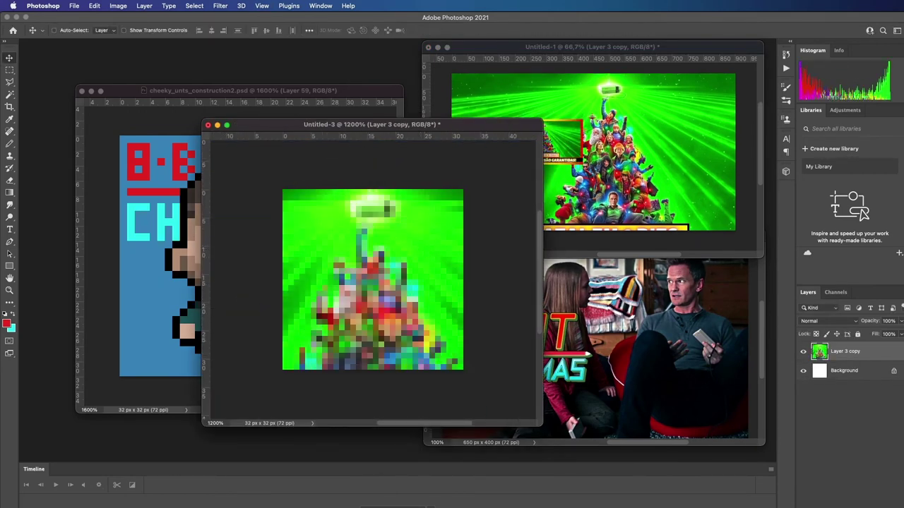
key(b)
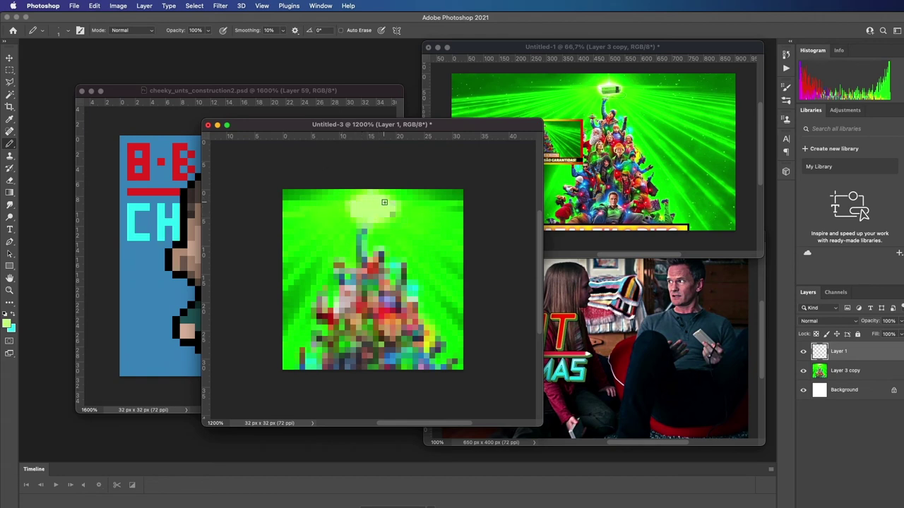
alt+click(367, 189)
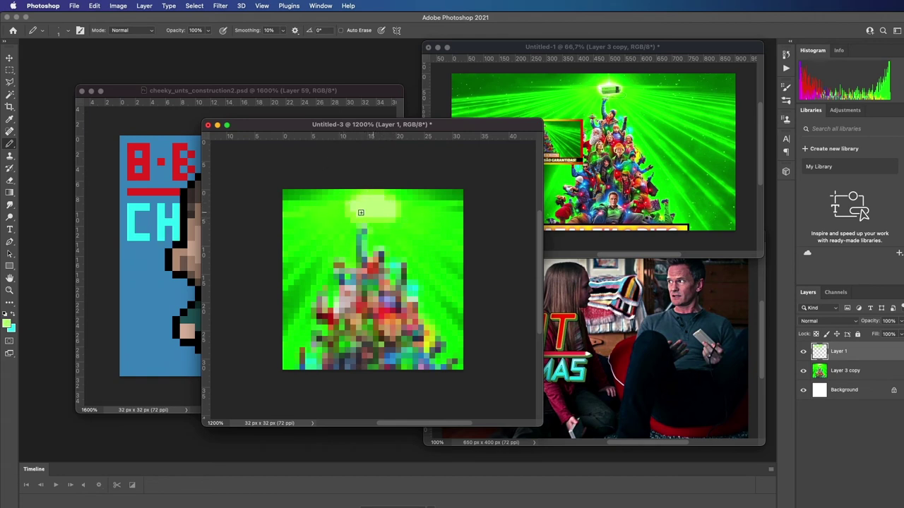
alt+click(334, 215)
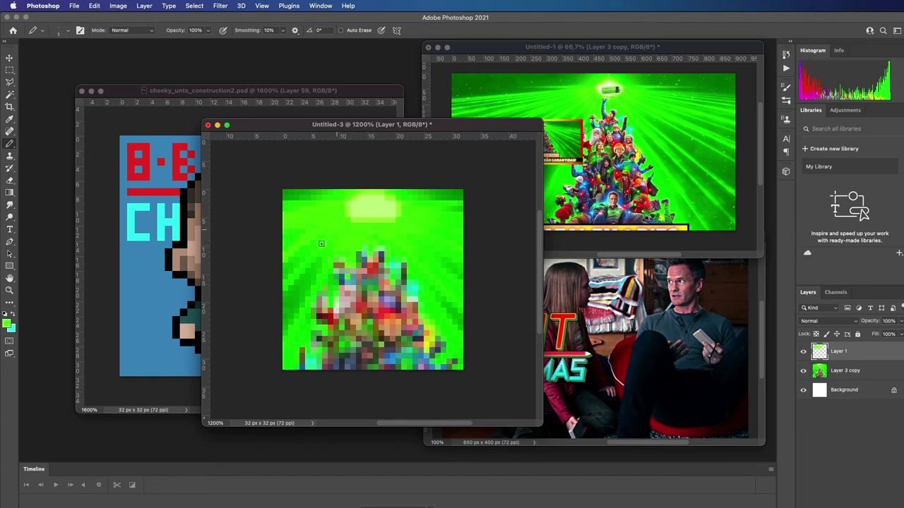
- Paint over the tree and trace the poster's light rays in sampled bright, light and dark greens
mouse_move(321, 243)
mouse_down()
mouse_move(283, 349)
mouse_move(313, 346)
mouse_move(390, 270)
mouse_up()
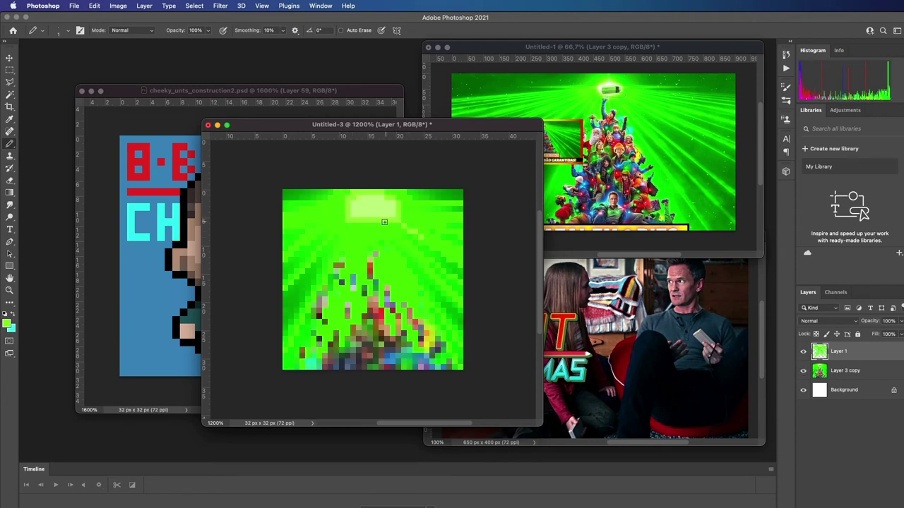
mouse_move(384, 222)
mouse_down()
mouse_move(395, 265)
mouse_move(372, 226)
mouse_move(368, 250)
mouse_move(361, 227)
mouse_move(355, 250)
mouse_move(327, 261)
mouse_move(345, 207)
mouse_move(307, 236)
mouse_move(331, 203)
mouse_up()
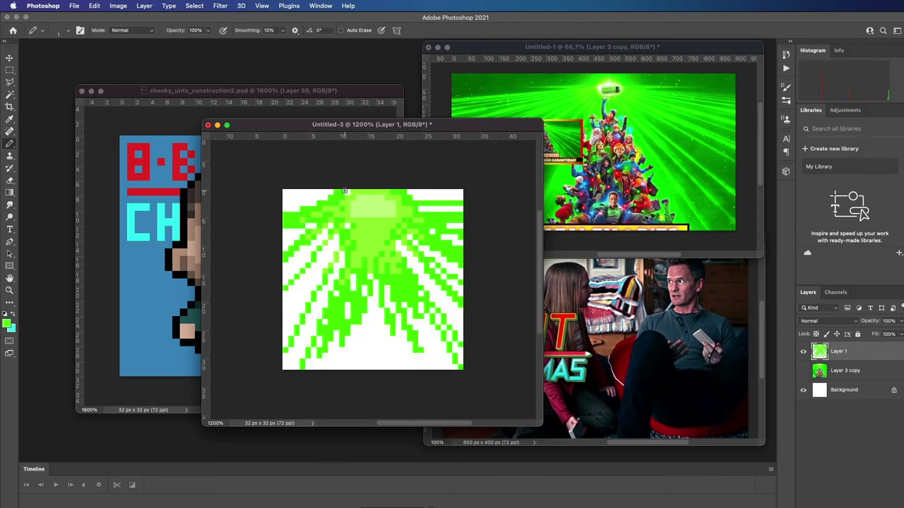
mouse_move(318, 228)
mouse_down()
mouse_move(285, 296)
mouse_move(335, 264)
mouse_move(330, 256)
mouse_move(303, 318)
mouse_move(343, 262)
mouse_move(331, 314)
mouse_move(345, 289)
mouse_move(398, 309)
mouse_move(455, 366)
mouse_move(354, 329)
mouse_move(403, 293)
mouse_move(373, 293)
mouse_move(359, 338)
mouse_move(447, 367)
mouse_move(396, 337)
mouse_move(331, 369)
mouse_move(381, 360)
mouse_move(349, 325)
mouse_up()
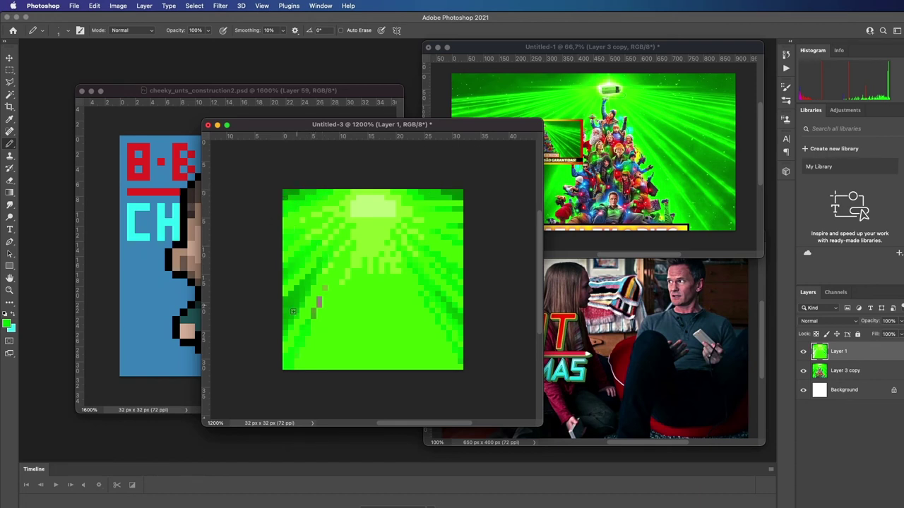
drag(324, 288, 318, 302)
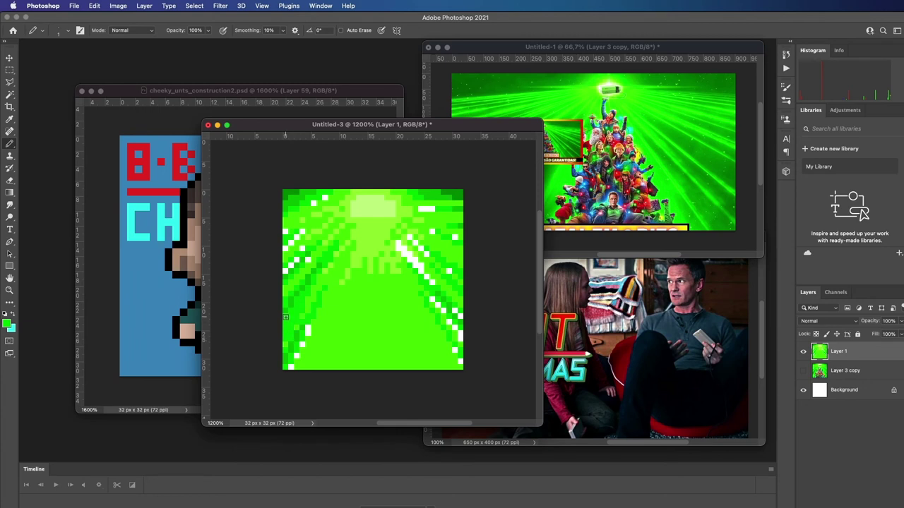
- Fill the remaining white gaps in the rays on the left half of the background with sampled greens
click(292, 366)
click(308, 330)
drag(304, 251, 309, 260)
click(296, 258)
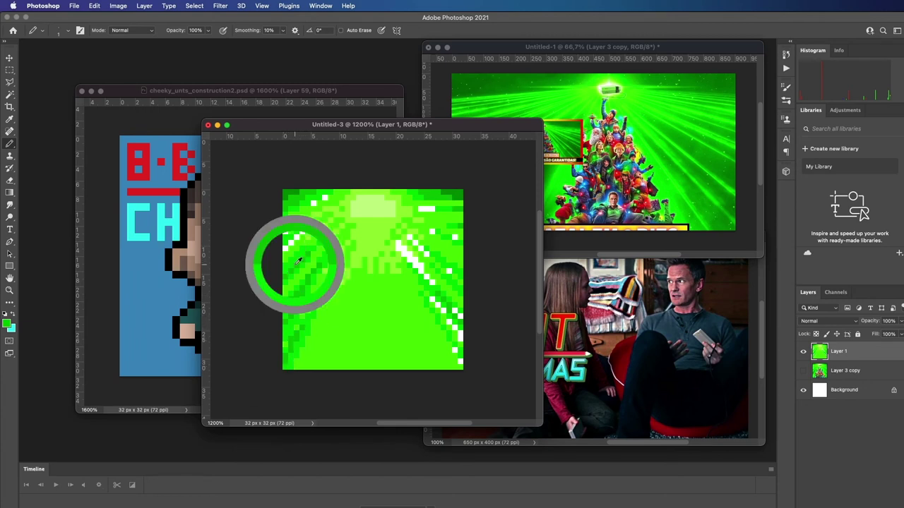
alt+click(289, 259)
click(302, 231)
click(286, 233)
click(313, 203)
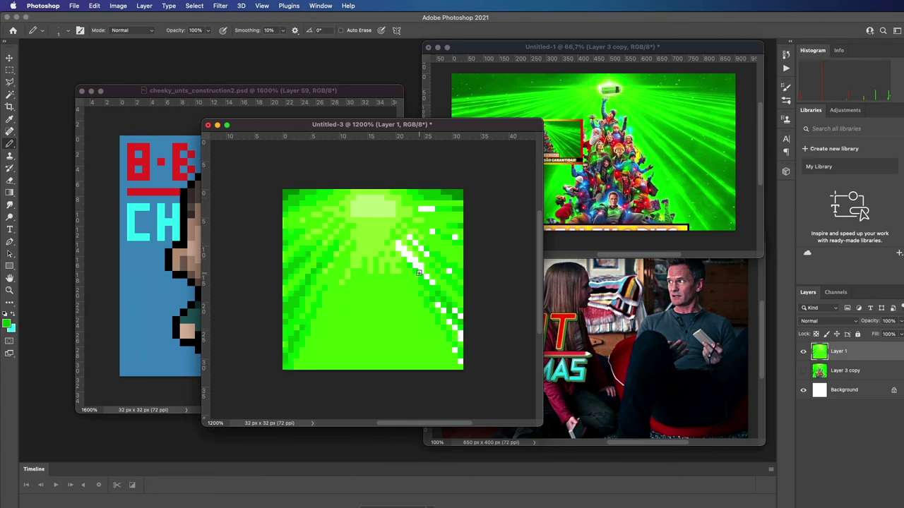
- Fill the remaining white gaps in the rays on the right half of the background with green
drag(456, 327, 460, 334)
mouse_move(431, 283)
mouse_down()
mouse_move(397, 244)
mouse_move(420, 267)
mouse_move(445, 268)
mouse_up()
click(449, 270)
click(455, 237)
click(432, 232)
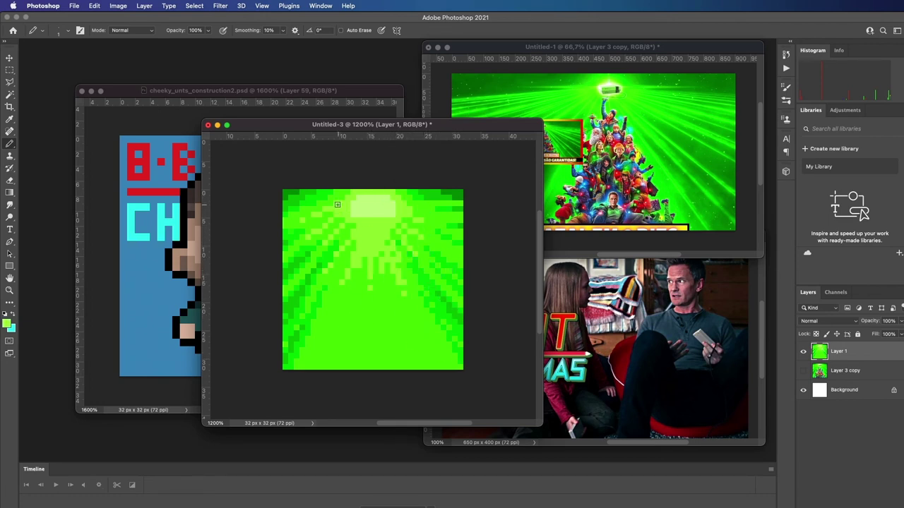
- Copy the painted green ray background into the character document behind the character
click(9, 58)
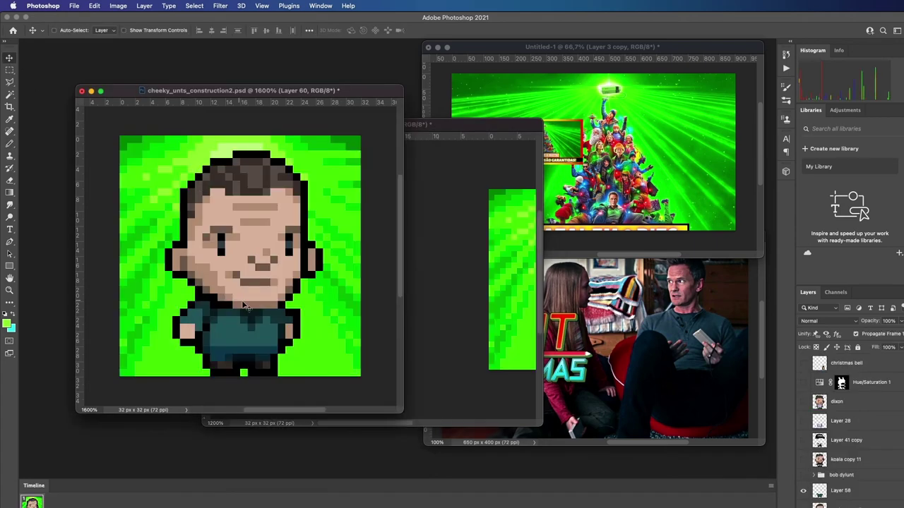
- Move the green background layer beneath the title, duplicate the title, and darken the lower copy with Curves as an offset shadow
drag(833, 429, 833, 454)
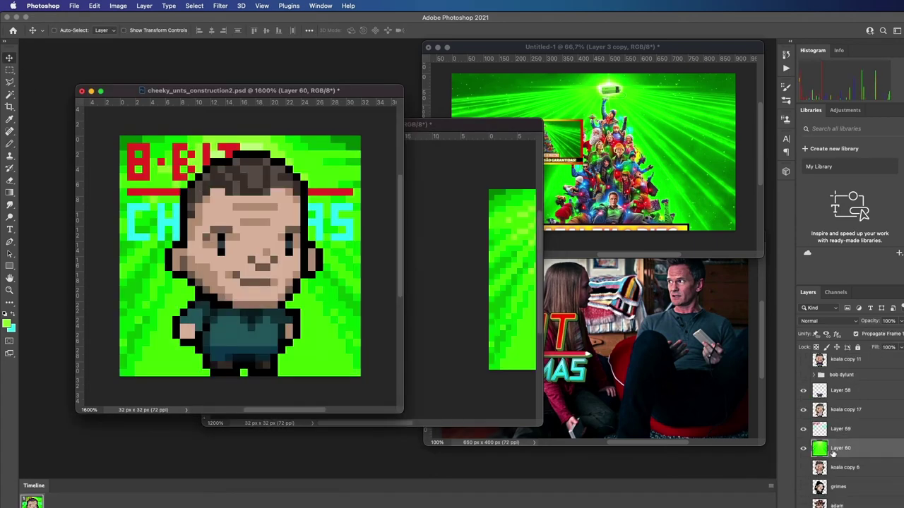
click(840, 428)
key(ctrl+j)
click(840, 448)
key(ctrl+m)
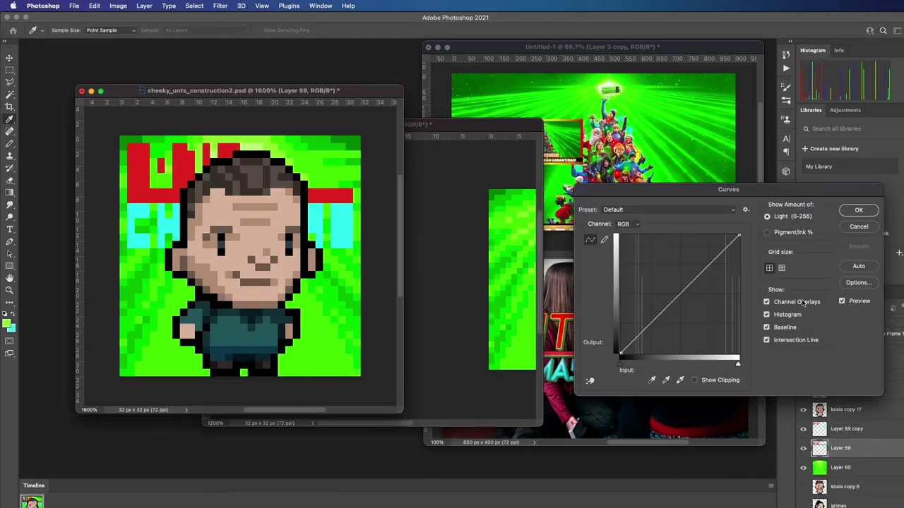
drag(738, 235, 765, 328)
key(Return)
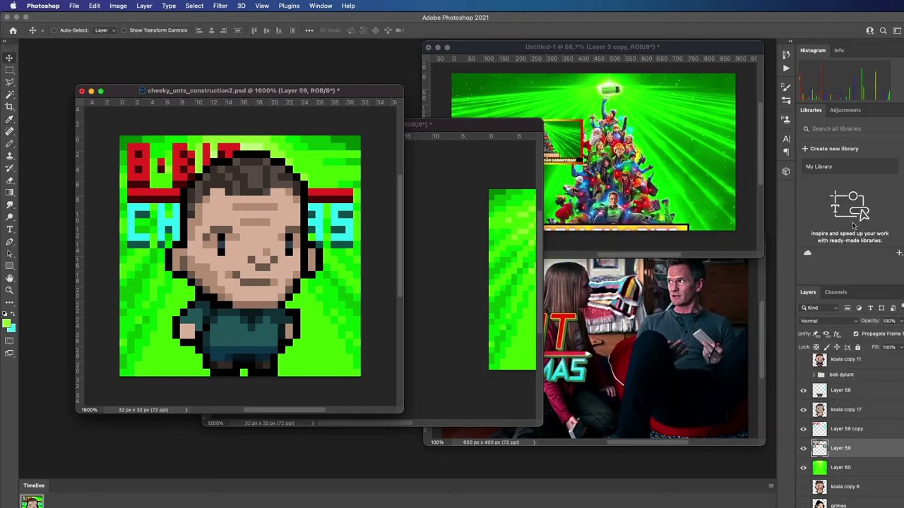
key(b)
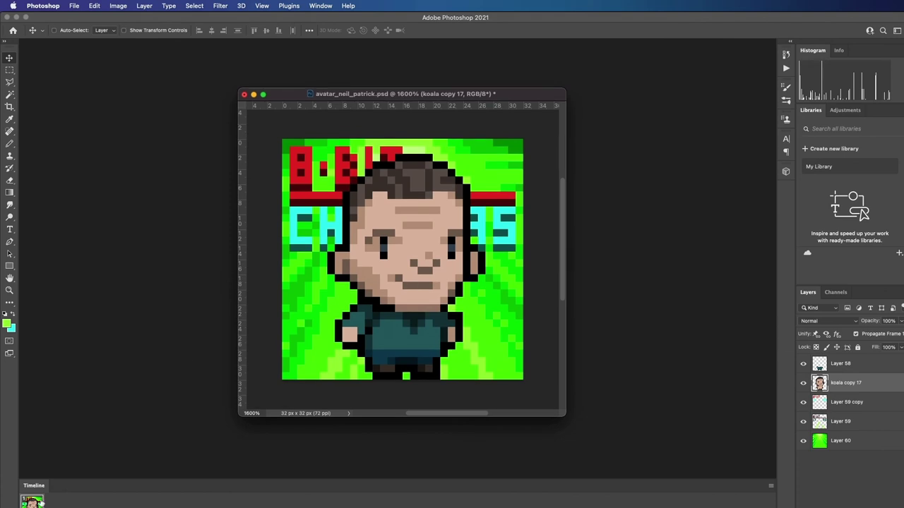
- Add a second animation frame with a duplicate of the character, merging head and body into one layer per pose
key(F2)
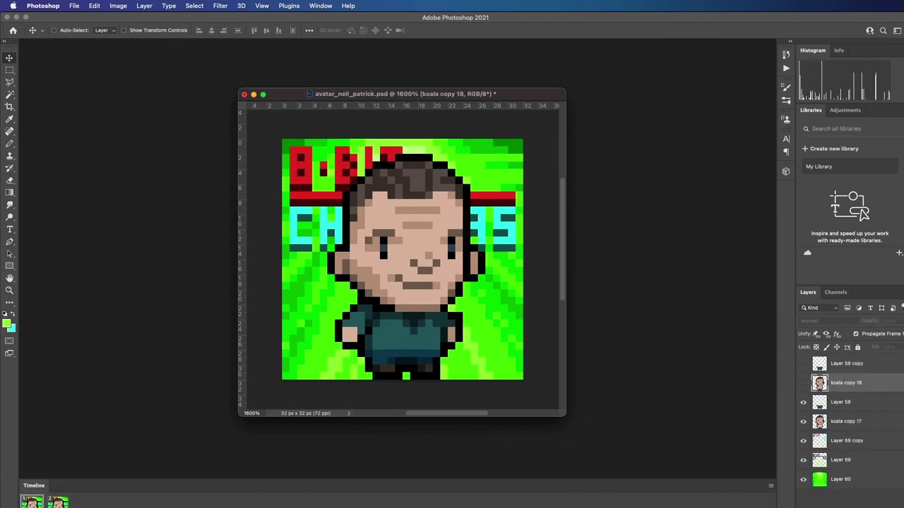
key(m)
click(840, 382)
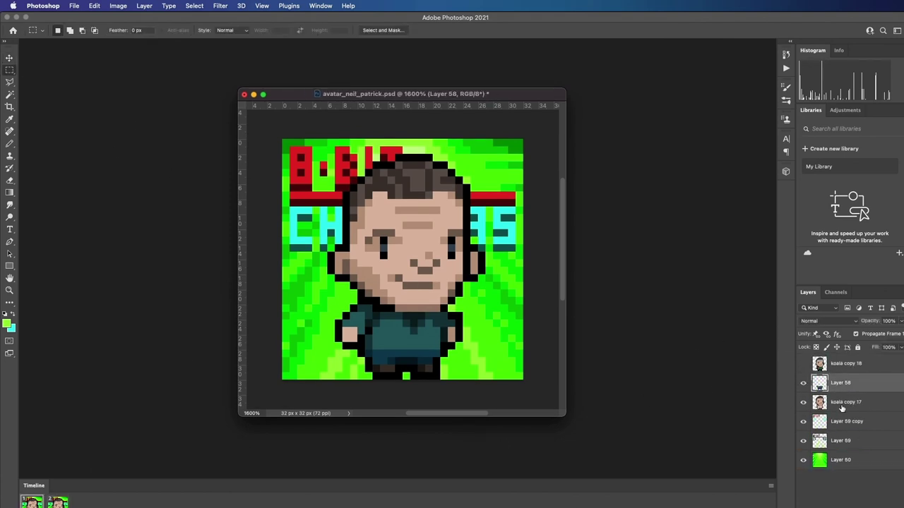
key(Delete)
- In the second frame, lower the character's head and torso by one pixel and shift both arms outward and upward
click(10, 59)
click(10, 69)
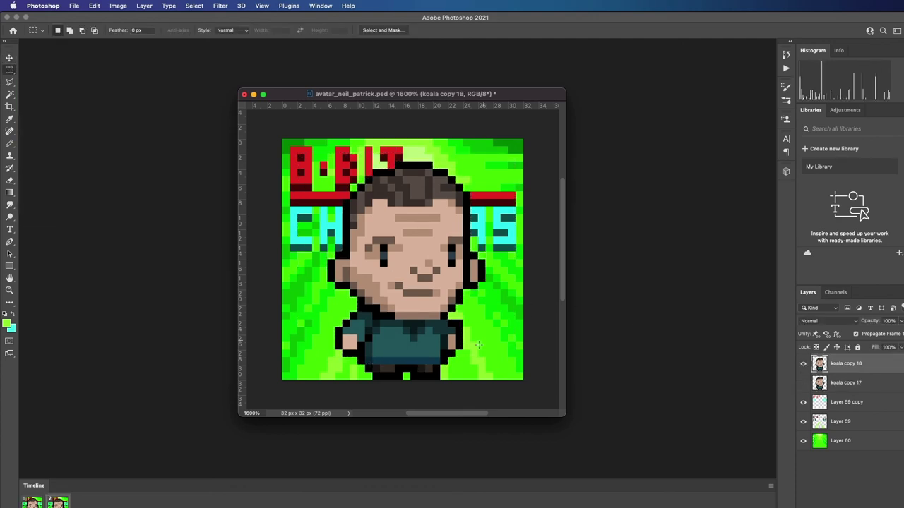
click(331, 320)
key(v)
mouse_move(331, 310)
mouse_down()
mouse_move(353, 357)
mouse_move(338, 324)
mouse_up()
click(10, 70)
drag(446, 310, 464, 349)
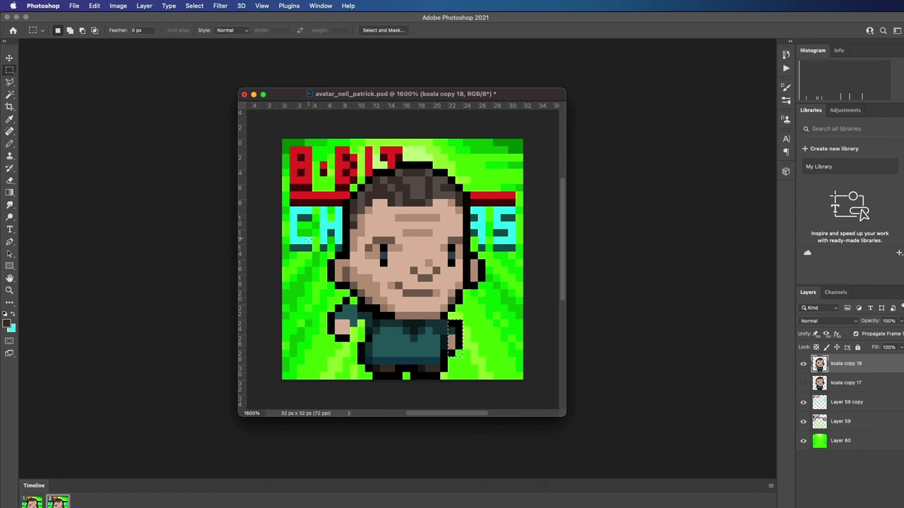
key(v)
key(Right)
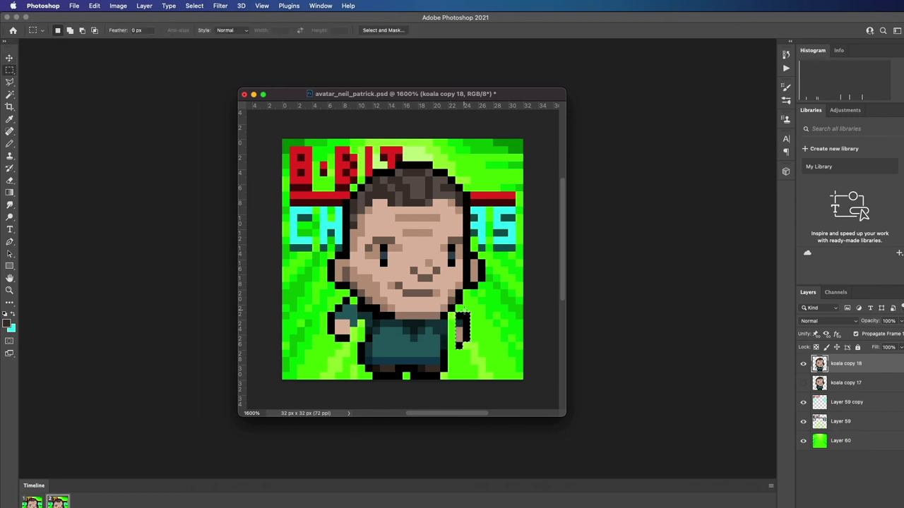
- Repaint the gaps around both shifted arms in the second frame with sampled shirt, skin and outline colors using the Pencil
key(super+d)
key(b)
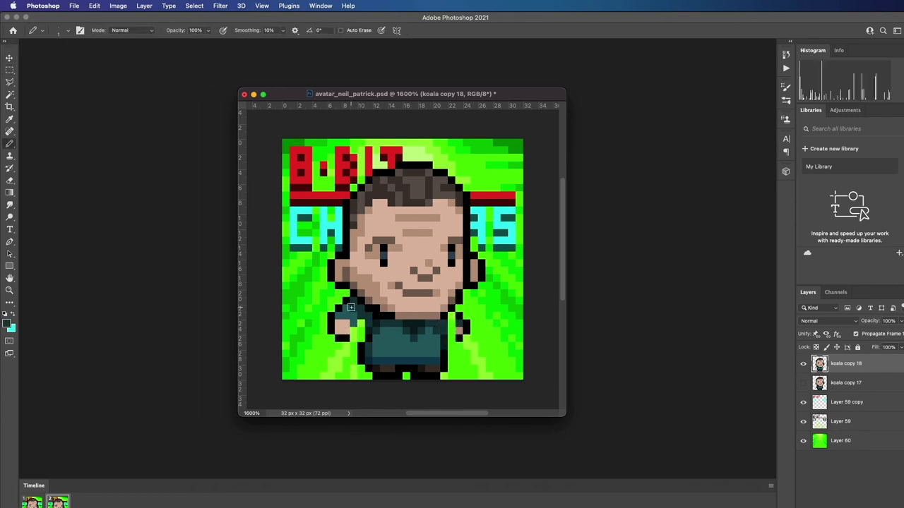
alt+click(351, 332)
alt+click(368, 330)
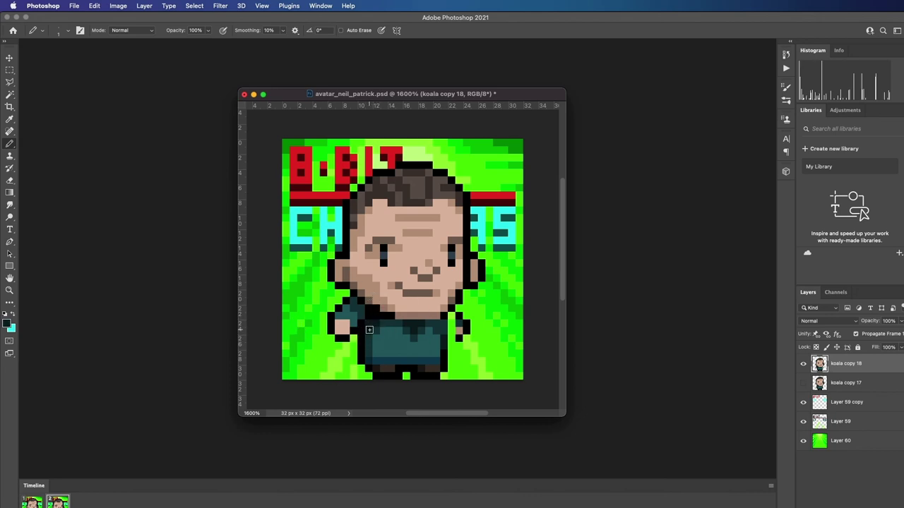
alt+click(459, 329)
click(451, 325)
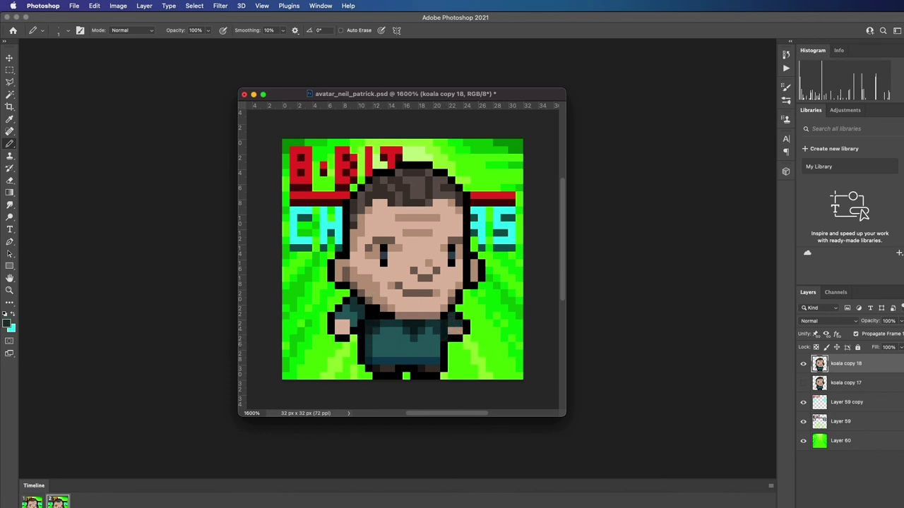
- Preview the two-pose animation and duplicate its frames into a nine-frame sequence
key(m)
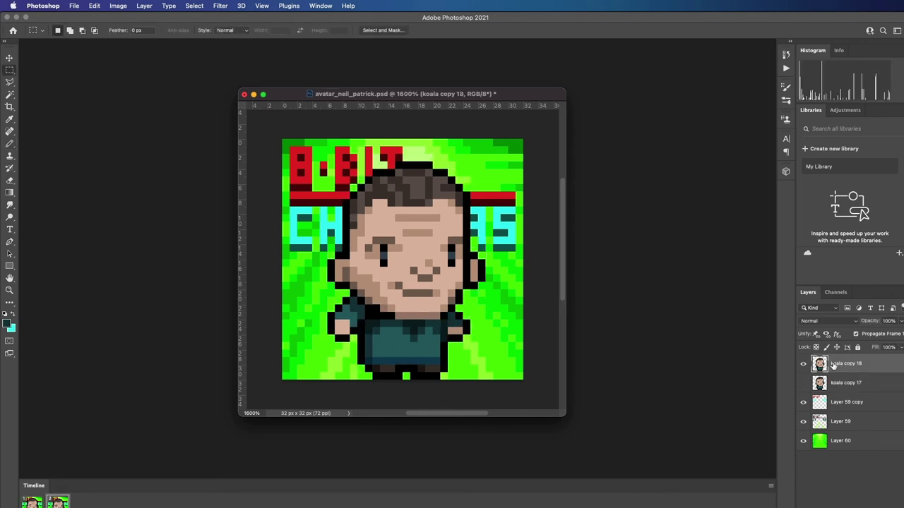
key(b)
key(space)
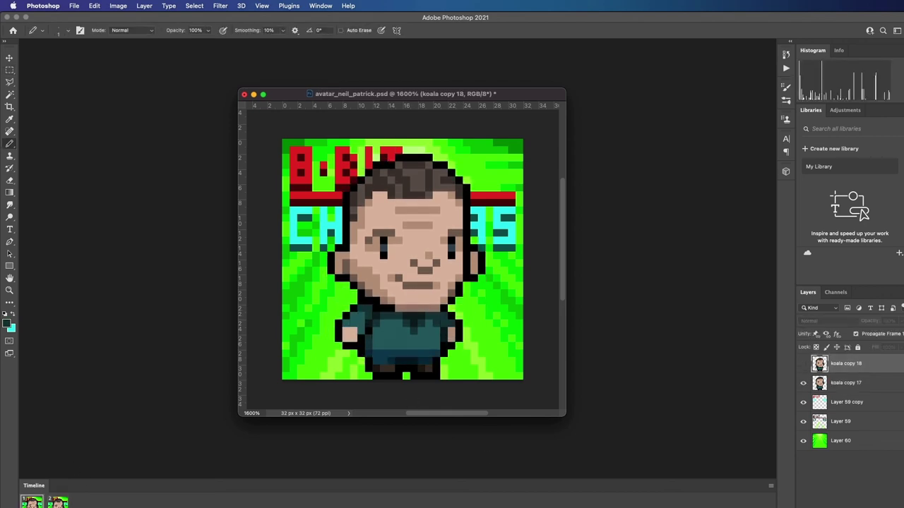
key(space)
key(m)
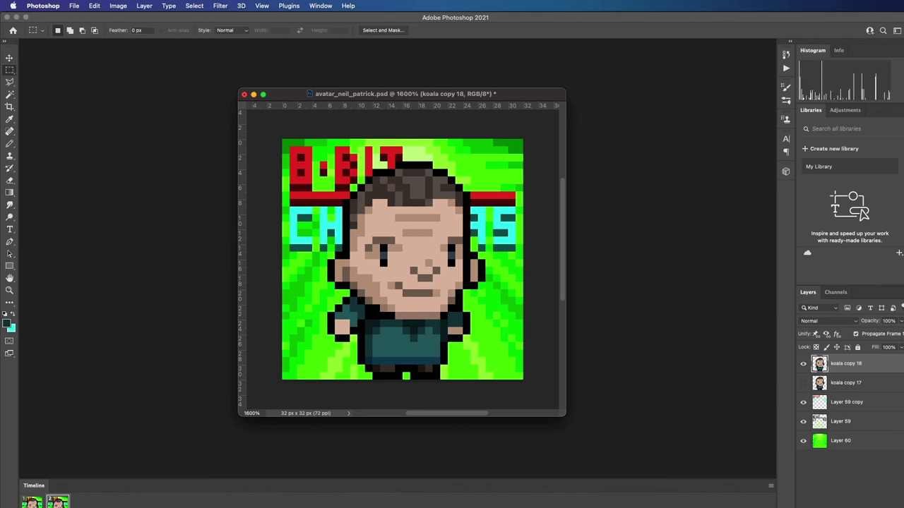
key(space)
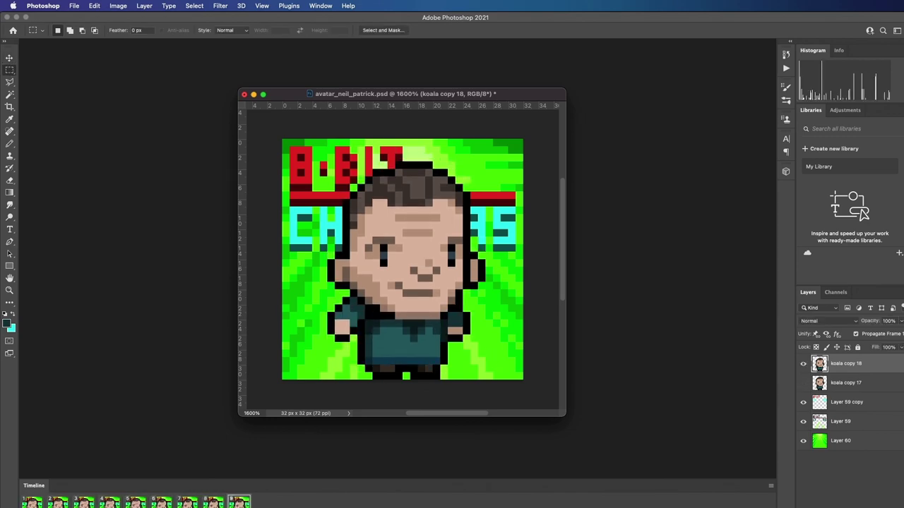